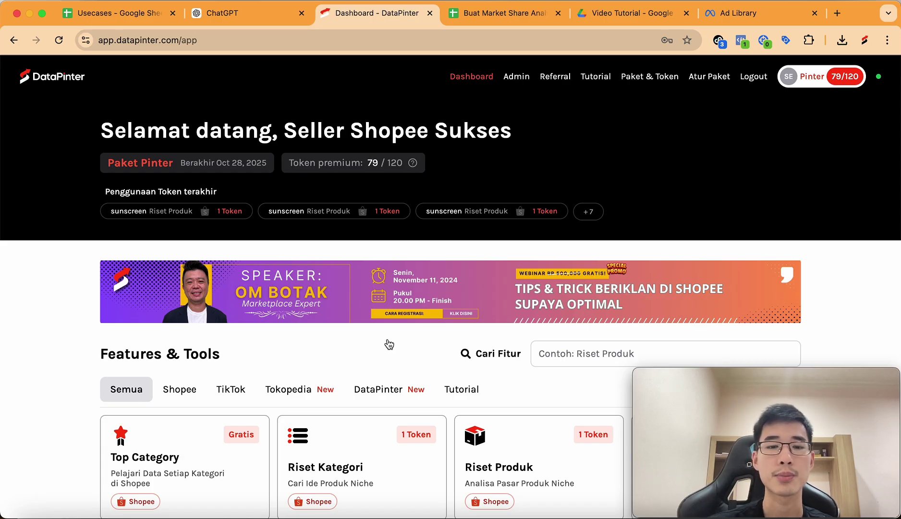
- Open the Shopee product research tool (Riset Produk) and search the Terlaris products for "sunscreen"
scroll(467, 372, down, 2)
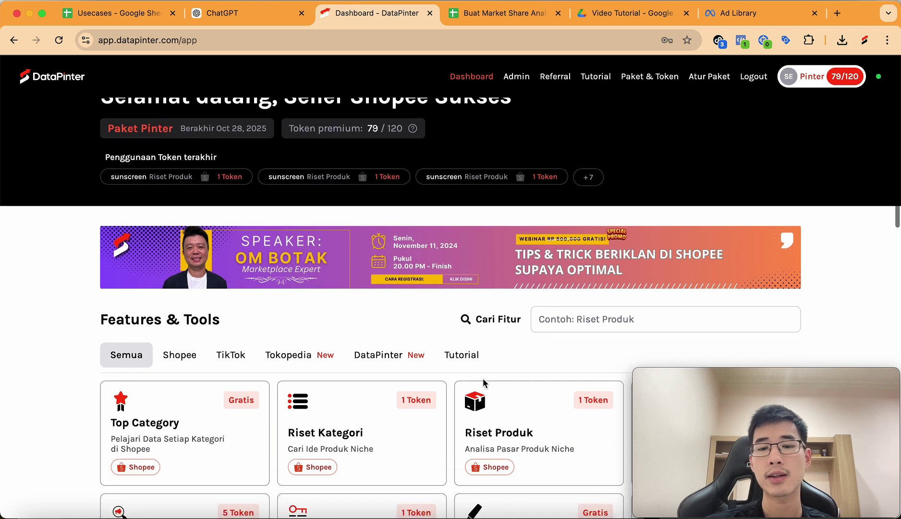
click(482, 392)
click(390, 182)
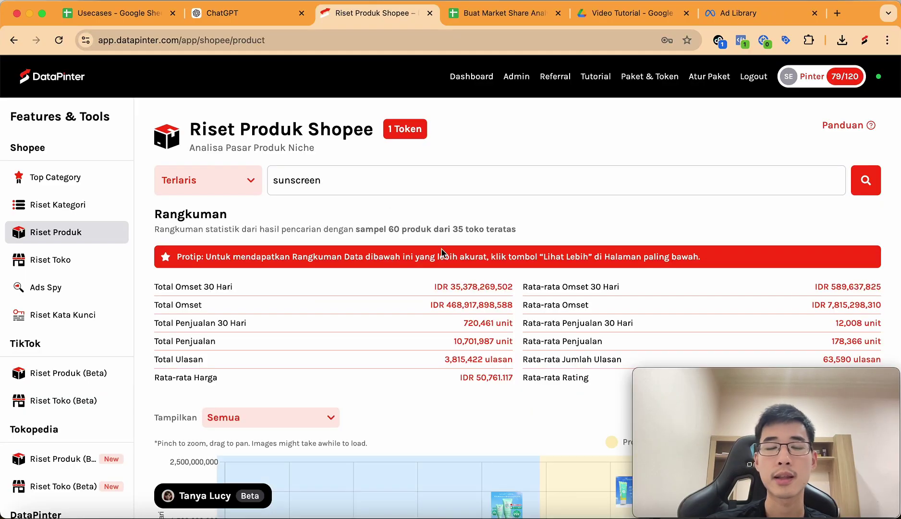
- Check the sample size in the summary and load more products into the sunscreen results
drag(356, 228, 380, 227)
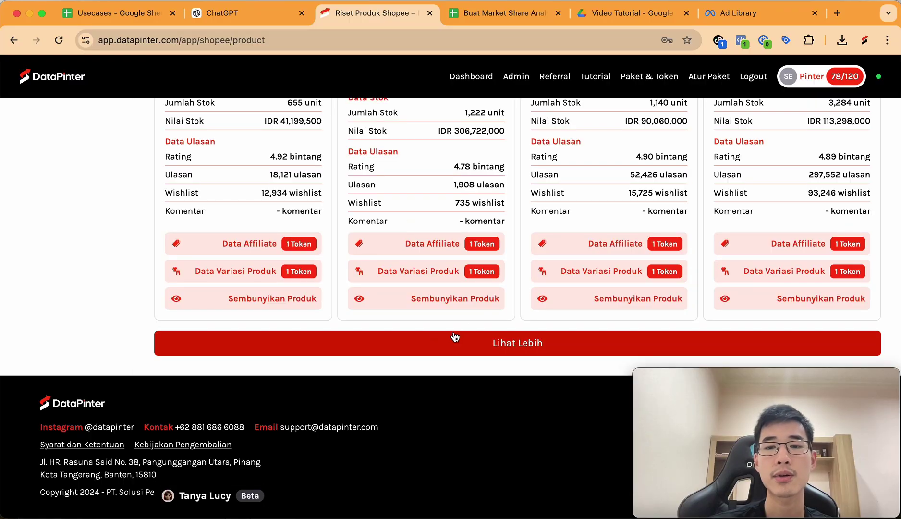
click(455, 337)
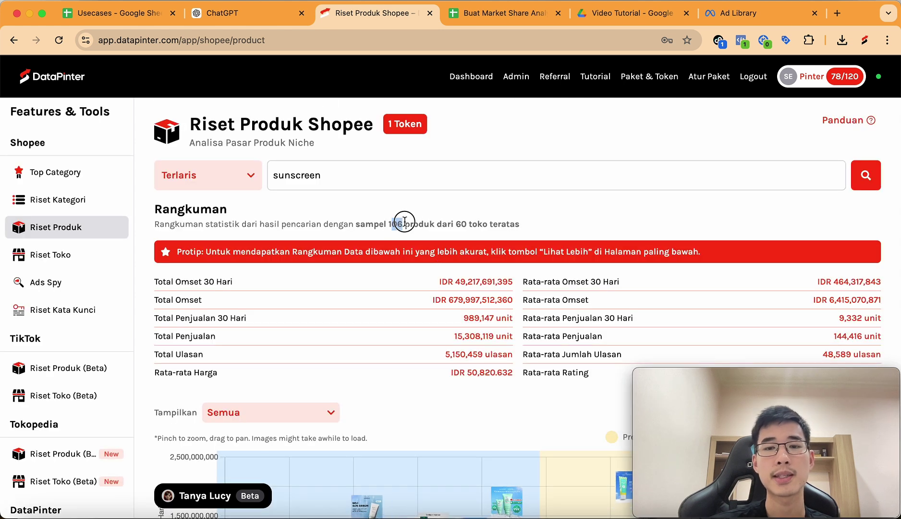
click(388, 220)
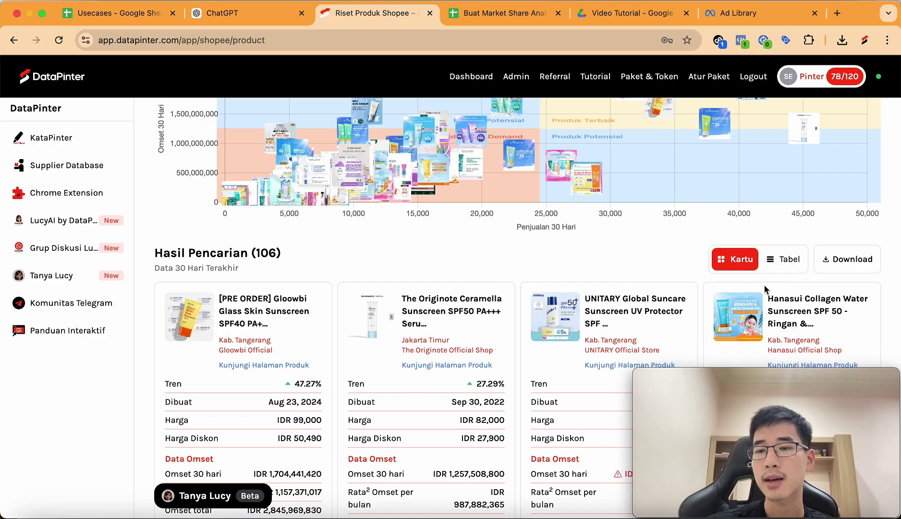
- Download the sunscreen search results as a CSV file and open it in Numbers before returning to the browser
click(851, 267)
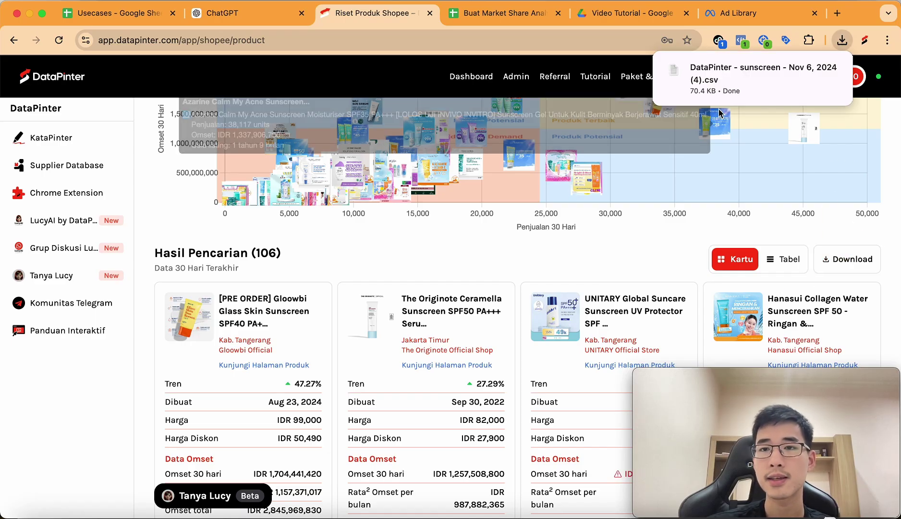
click(724, 79)
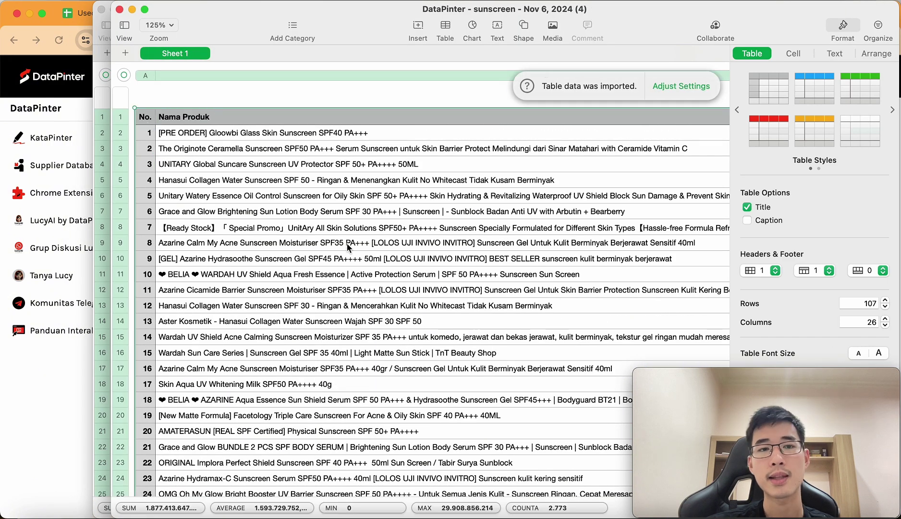
click(82, 356)
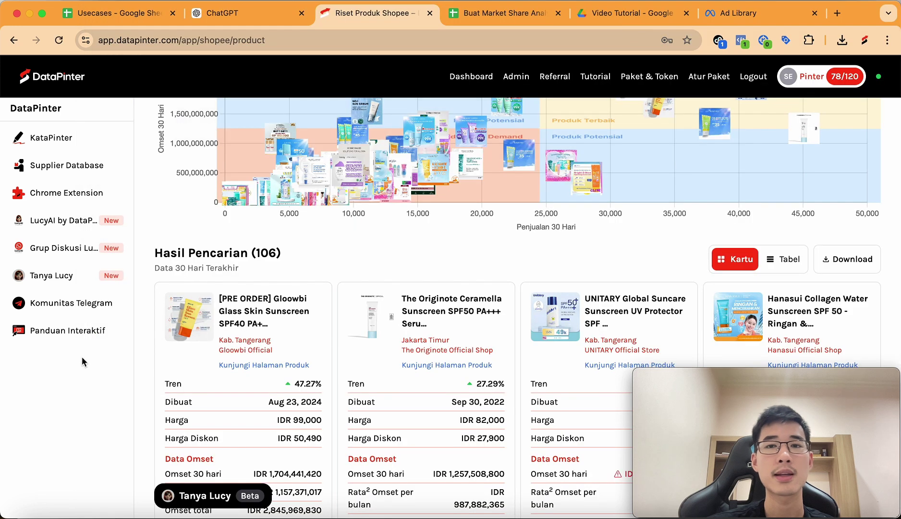
- Paste the exported product table at cell A1 of the "Buat Market Share Analysis Untuk Niche Product" spreadsheet in Google Sheets
click(514, 15)
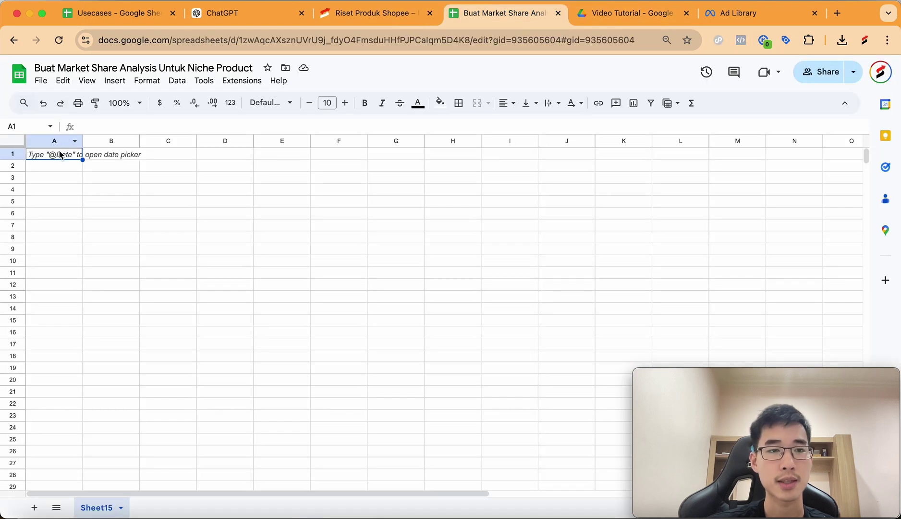
key(super+v)
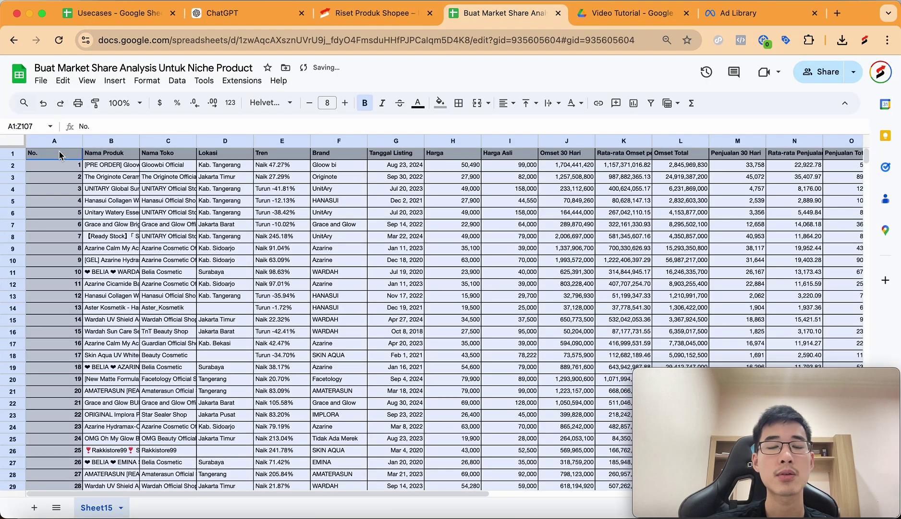
click(182, 200)
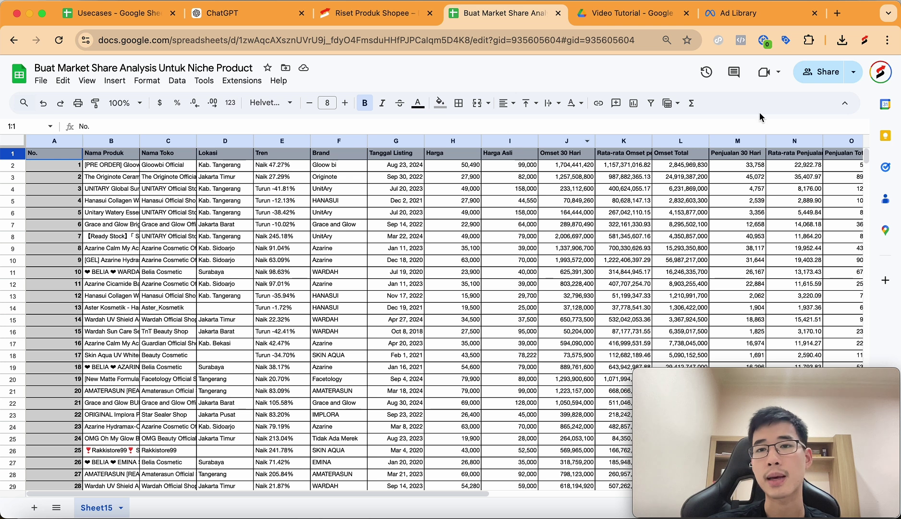
- Add a filter to the header row and filter Nama Produk to rows whose text contains "sunscreen"
click(651, 104)
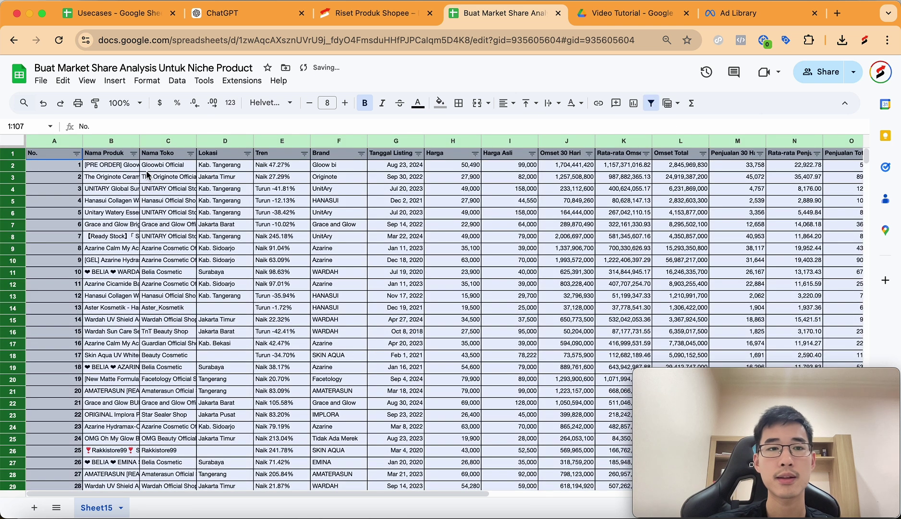
click(130, 180)
click(134, 153)
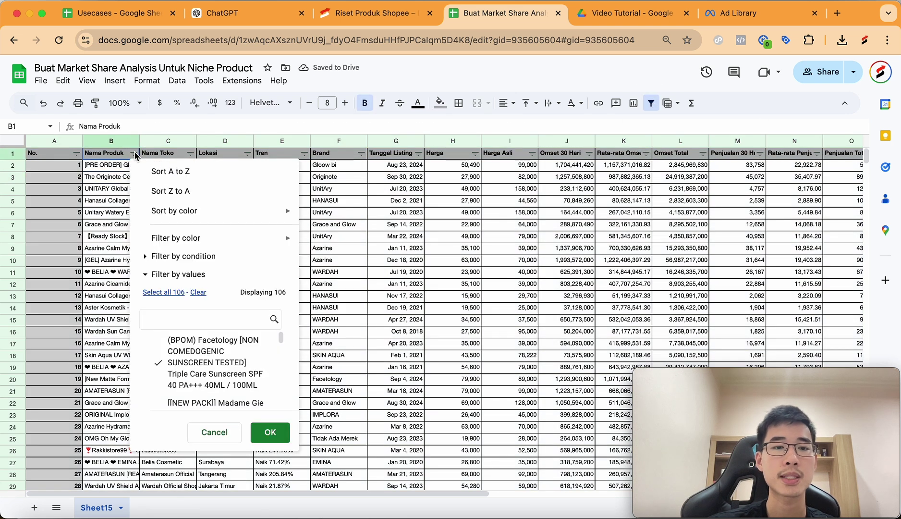
mouse_move(184, 217)
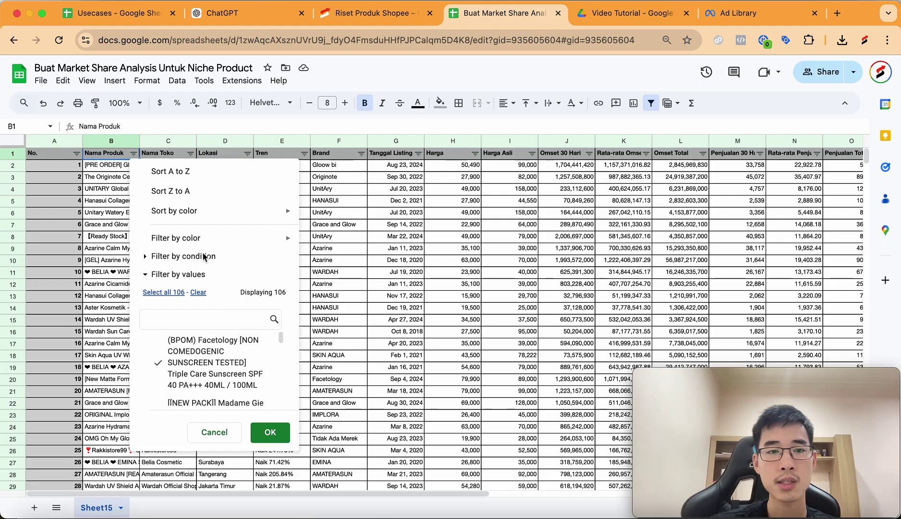
click(204, 257)
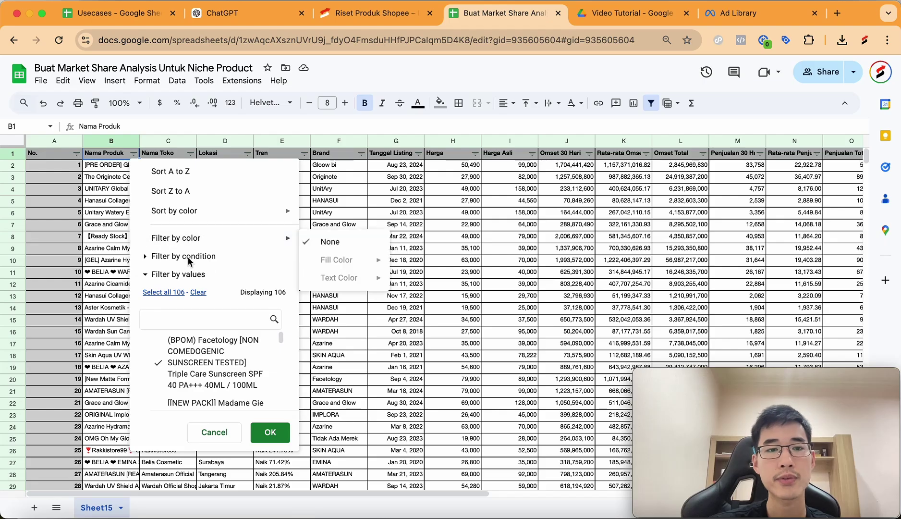
click(177, 278)
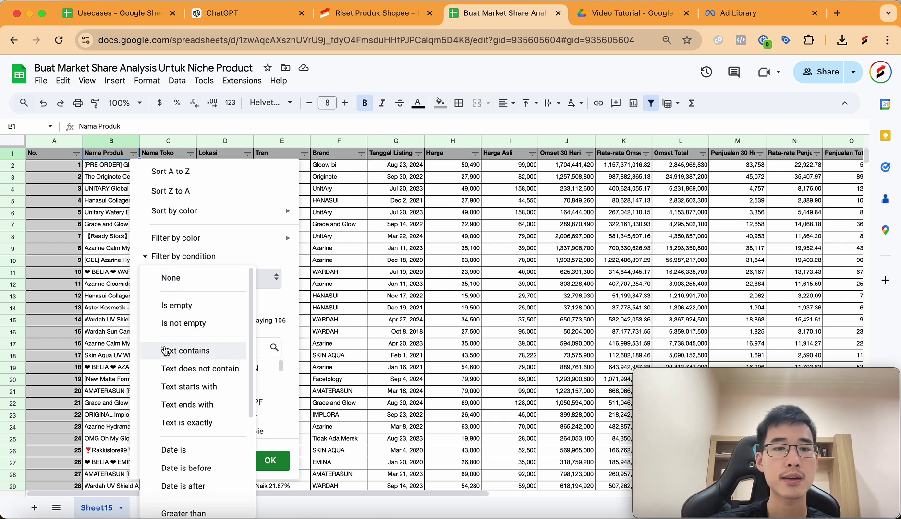
click(196, 352)
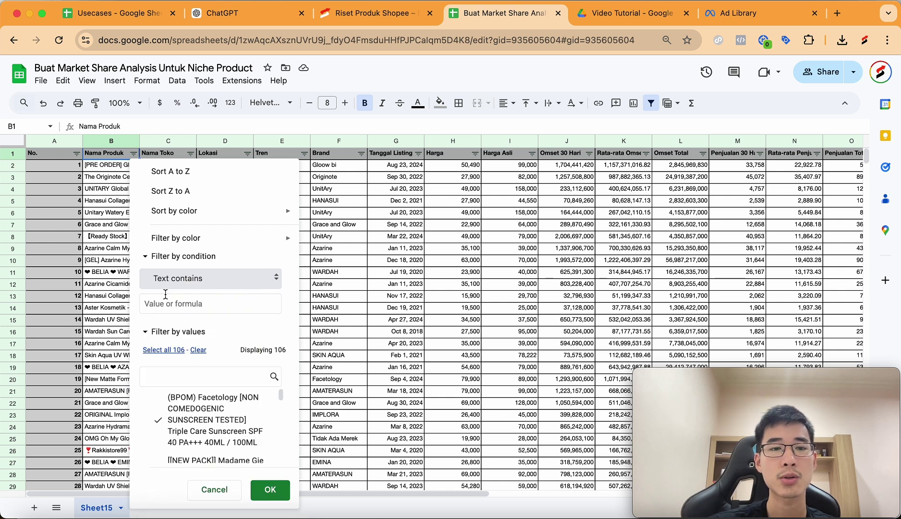
click(204, 298)
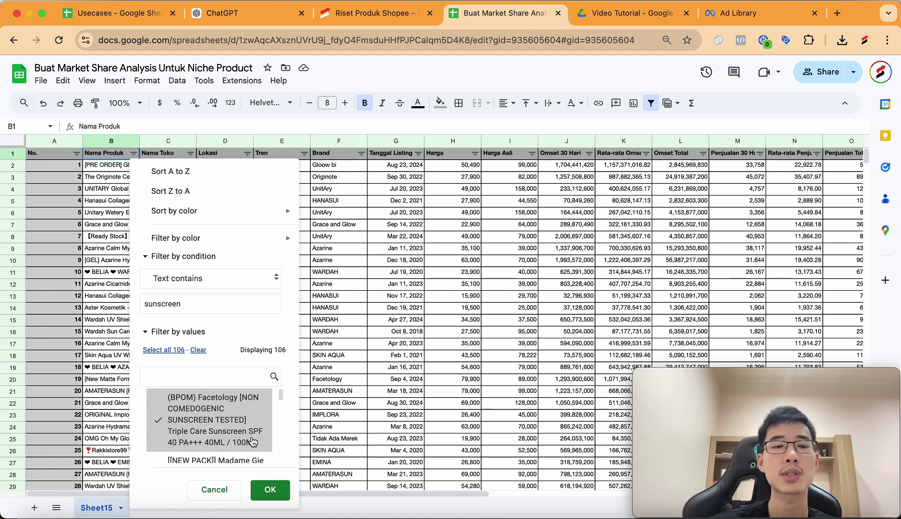
click(271, 490)
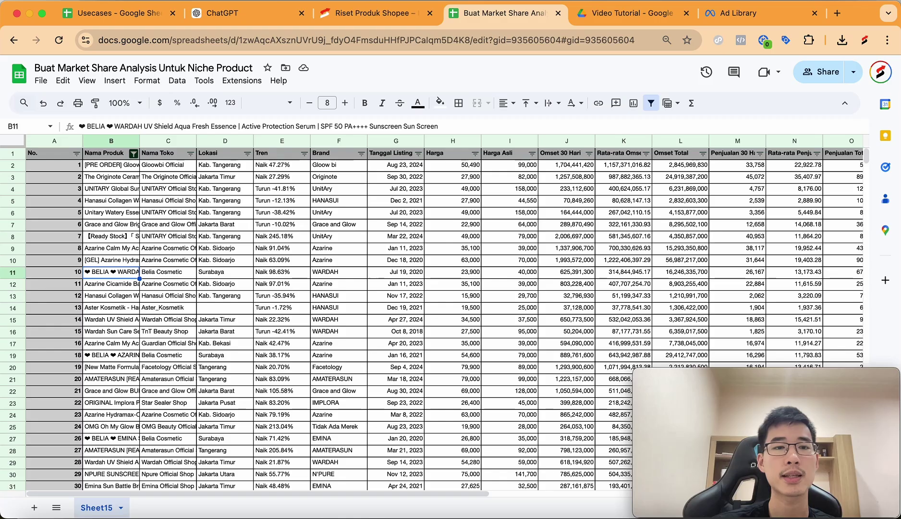
- Review the filtered product names and sort the table by Omset 30 Hari in descending order (Z to A)
click(110, 284)
click(111, 308)
key(Down)
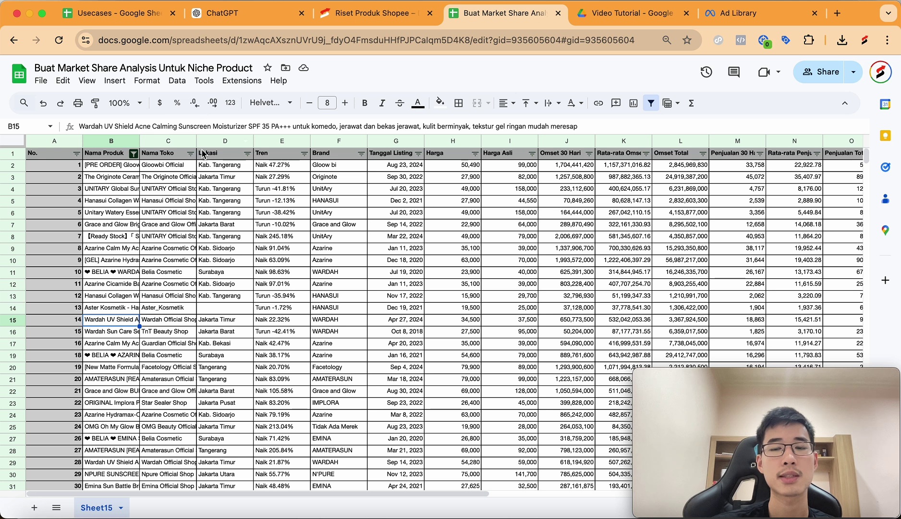
click(241, 201)
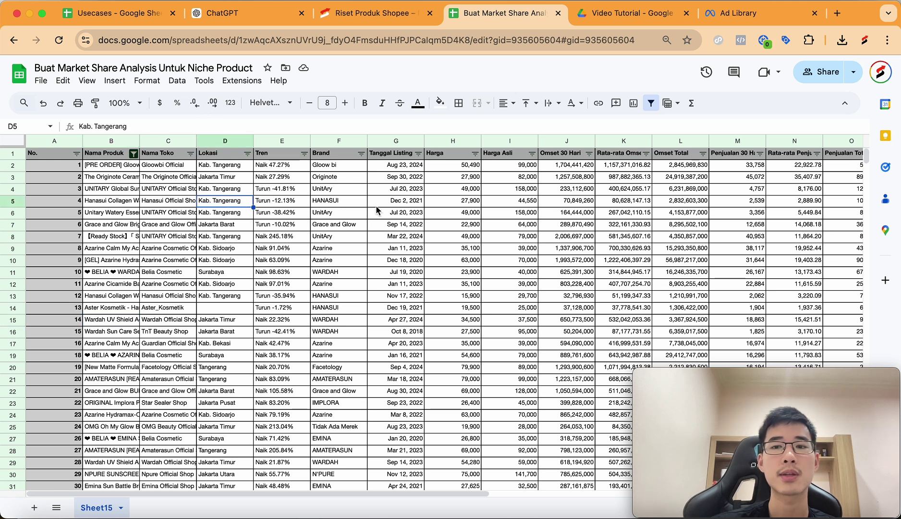
scroll(634, 196, down, 1)
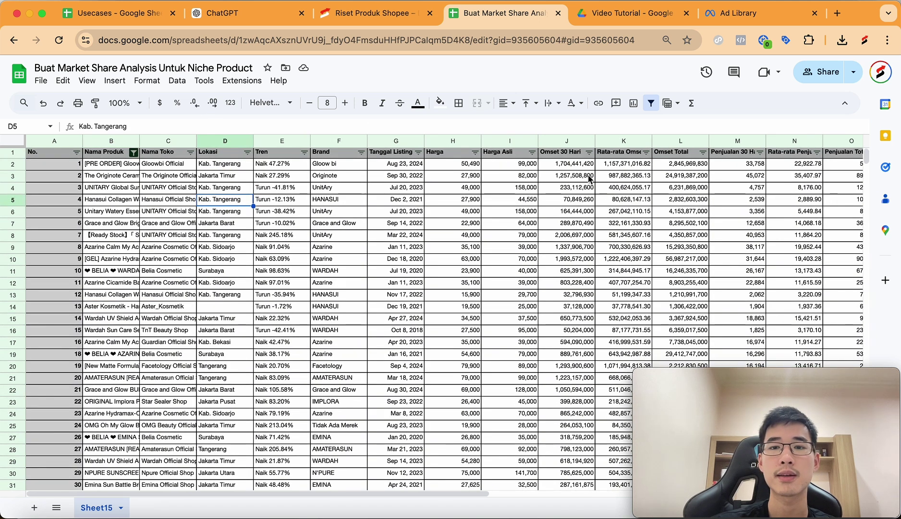
scroll(590, 178, up, 1)
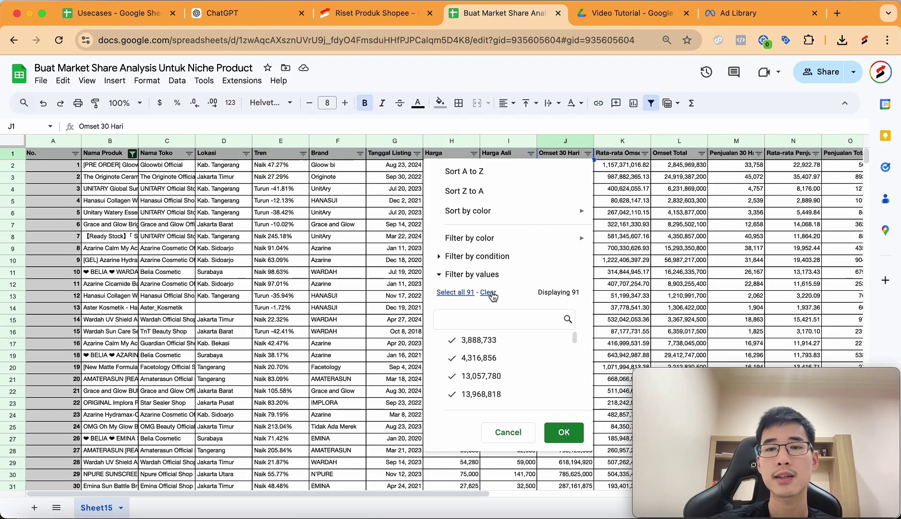
click(489, 191)
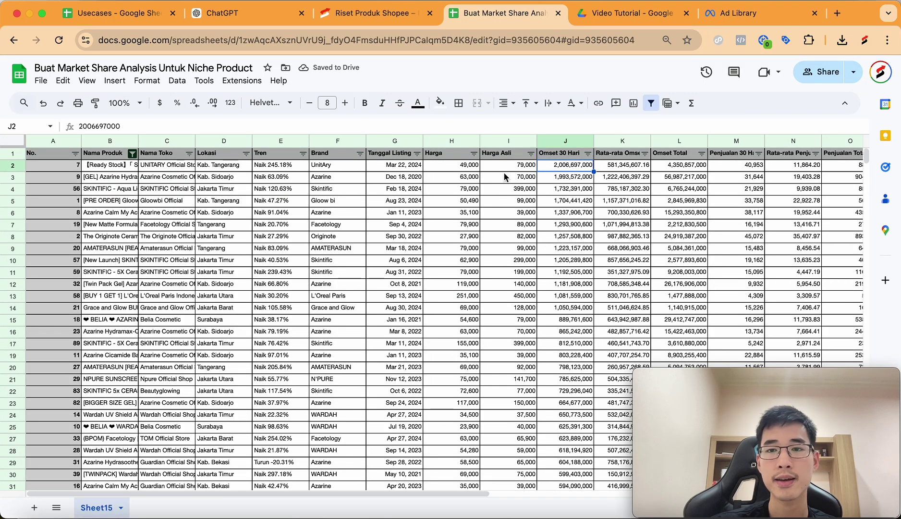
- Examine the sorted product names from the highest Omset 30 Hari through to the last row of the table
click(120, 164)
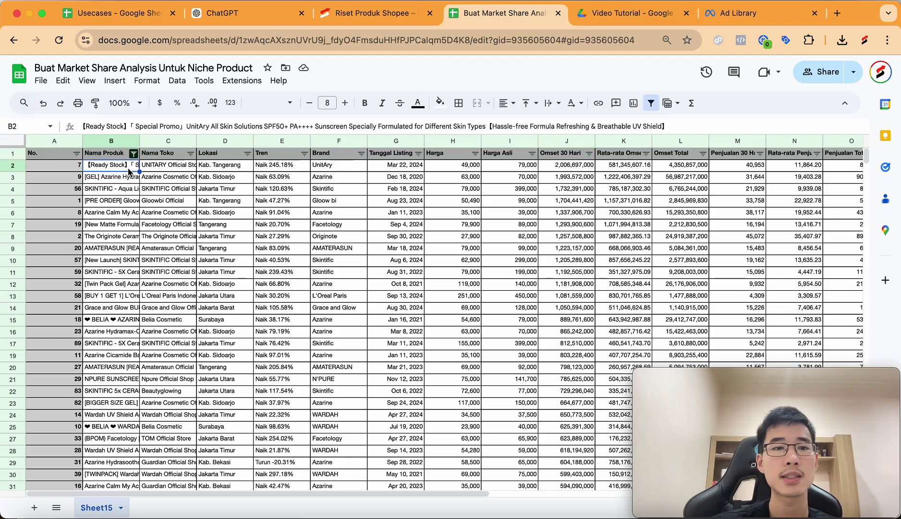
key(Down)
key(Down)
key(Down)
key(Down)
key(Down)
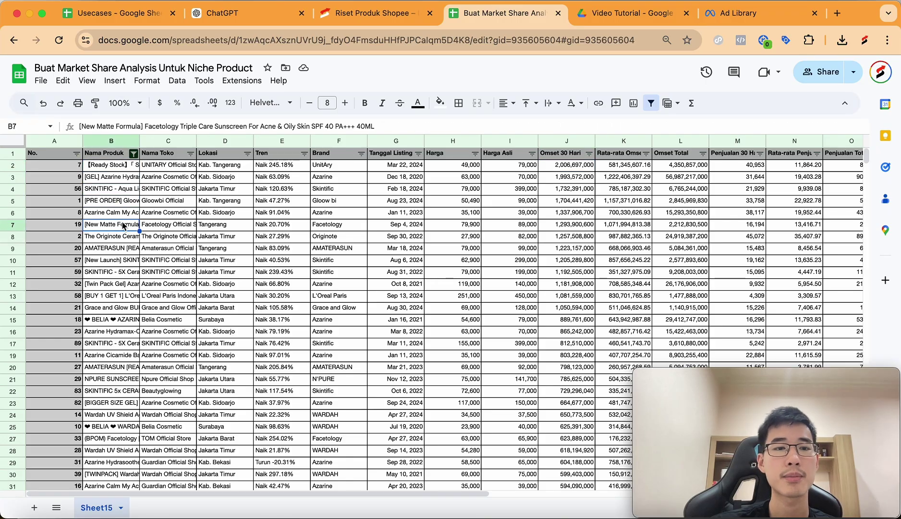
key(Down)
key(Down)
key(Down)
key(Down)
scroll(433, 376, down, 10)
scroll(433, 376, down, 15)
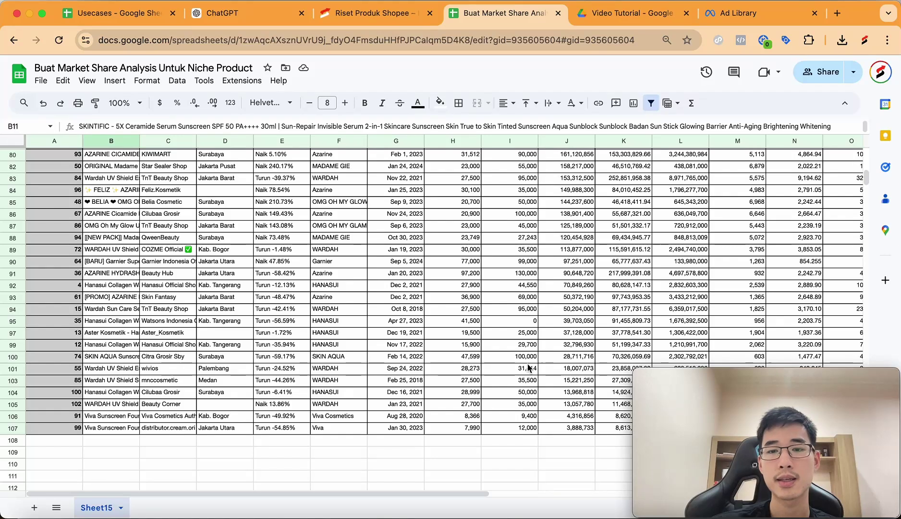
click(511, 314)
key(ctrl+Up)
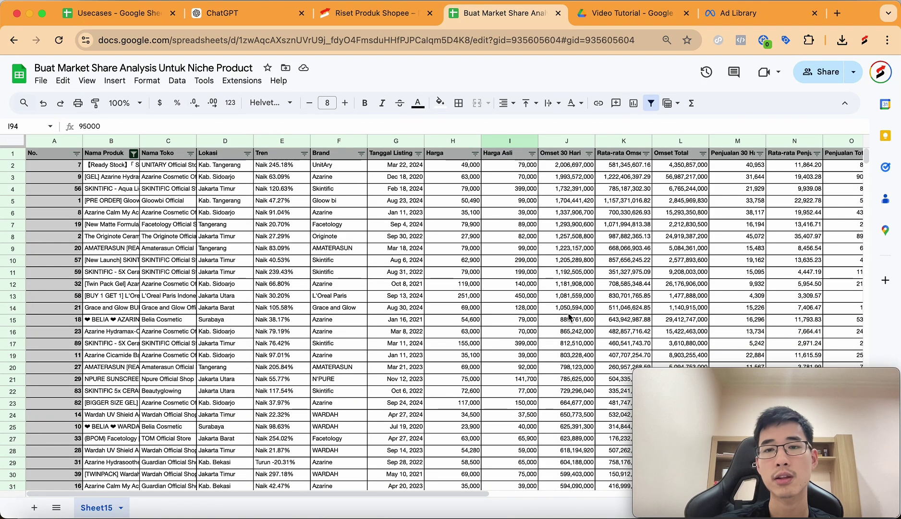
- Copy the whole filtered table and paste its values only at cell A1 of a new sheet
click(111, 165)
key(super+a)
key(super+a)
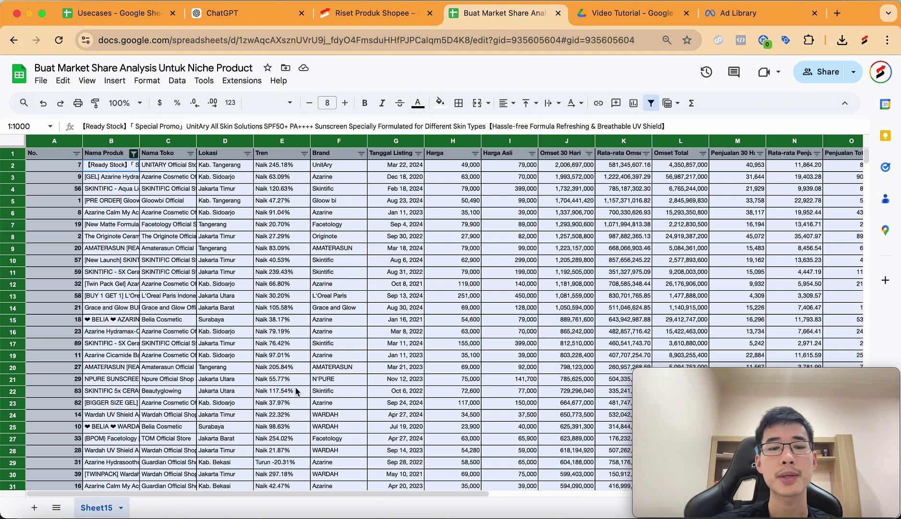
click(34, 508)
click(167, 244)
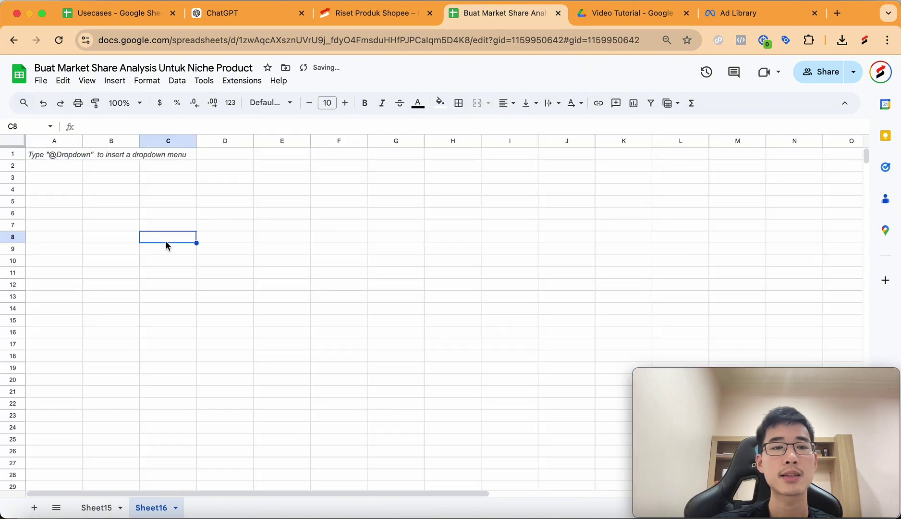
right_click(77, 159)
mouse_move(128, 167)
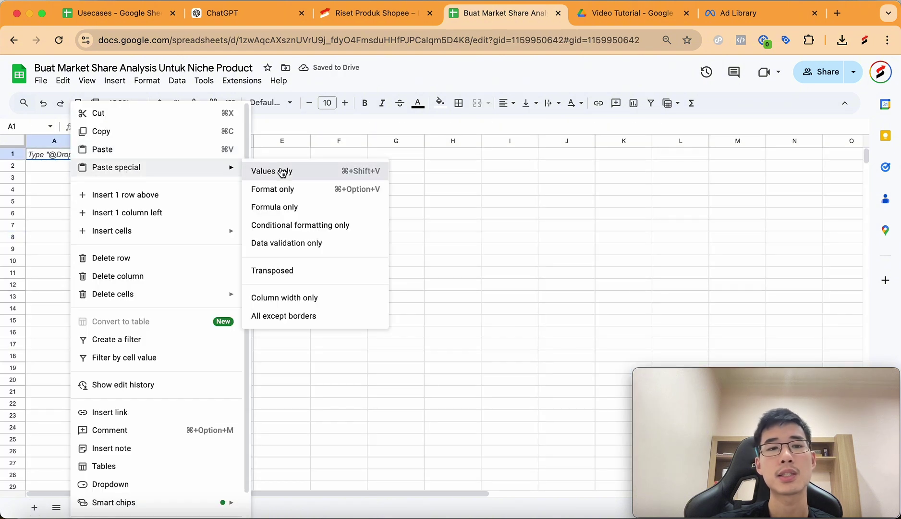
click(283, 172)
click(303, 192)
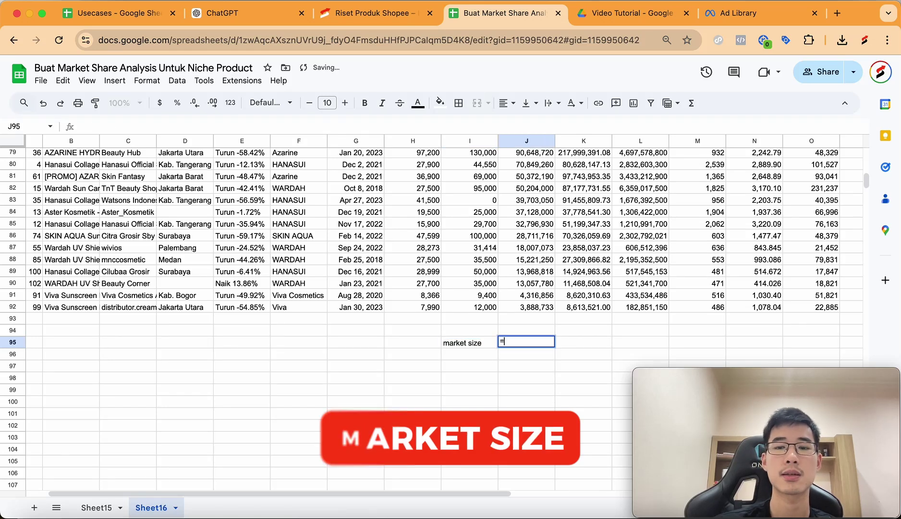
- Total the Omset 30 Hari column in cell J95 beside the market size label with =SUM(J2:J92), and review the summed rows
text(sum()
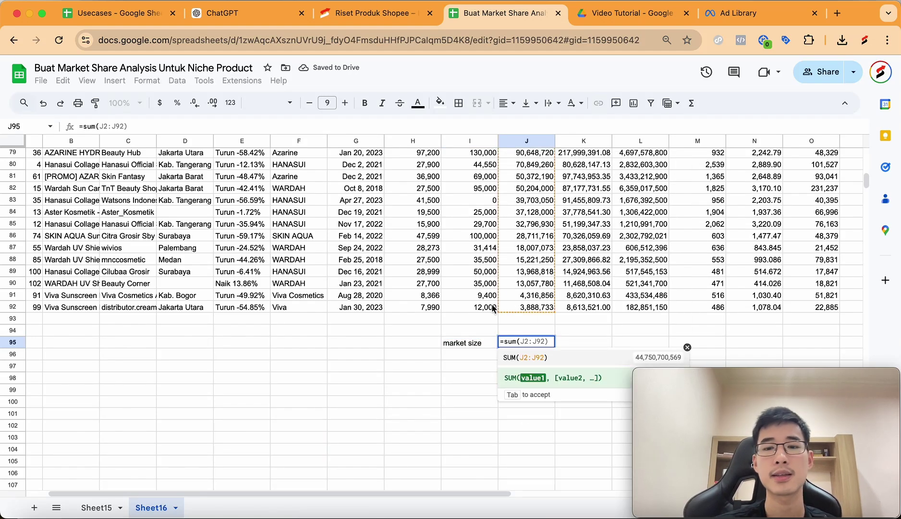
key(Return)
scroll(538, 302, up, 20)
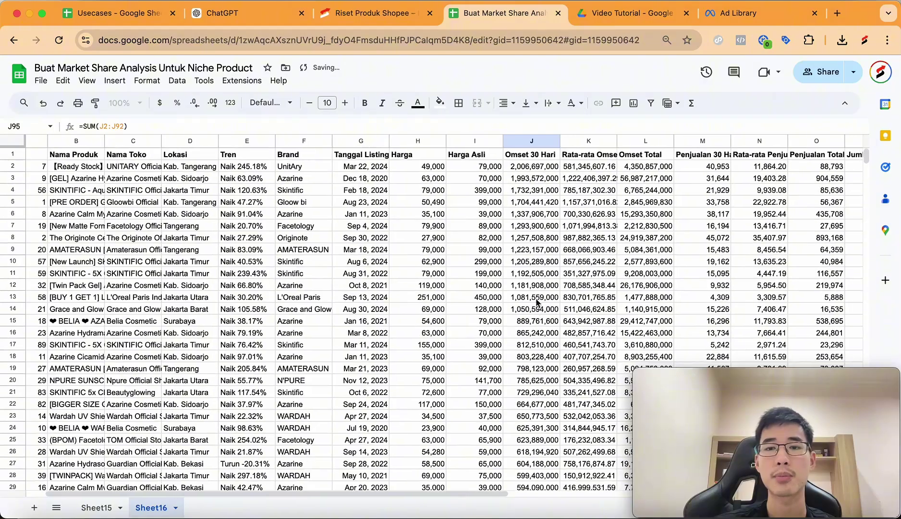
scroll(531, 250, down, 20)
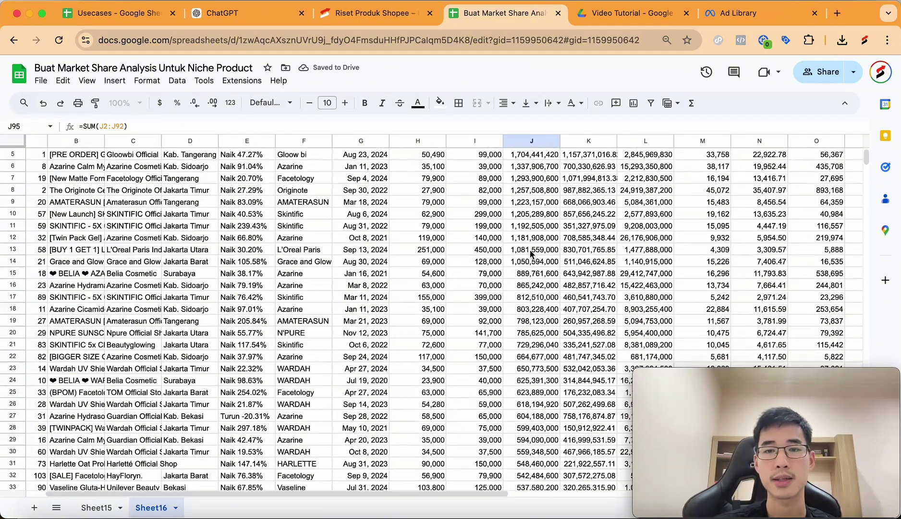
- Format the market size total in J95 as rupiah currency without decimals and fit column J's width to its content
click(229, 102)
click(291, 399)
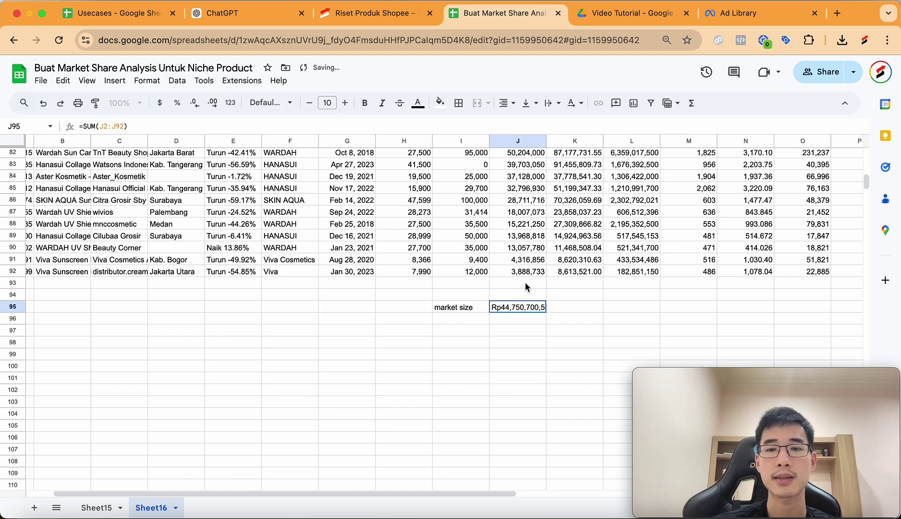
double_click(545, 141)
- Insert an empty column directly before Omset 30 Hari and head it Market Share in cell J1
click(590, 338)
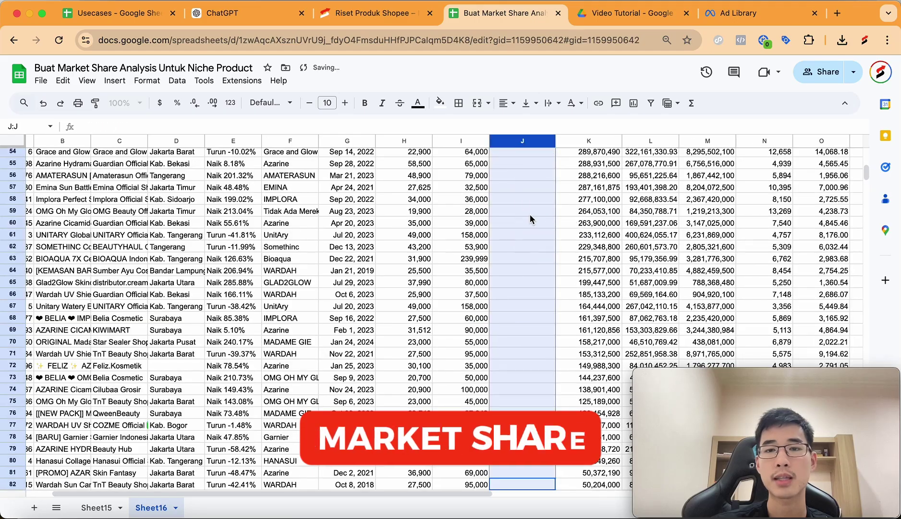
scroll(530, 215, up, 20)
click(524, 153)
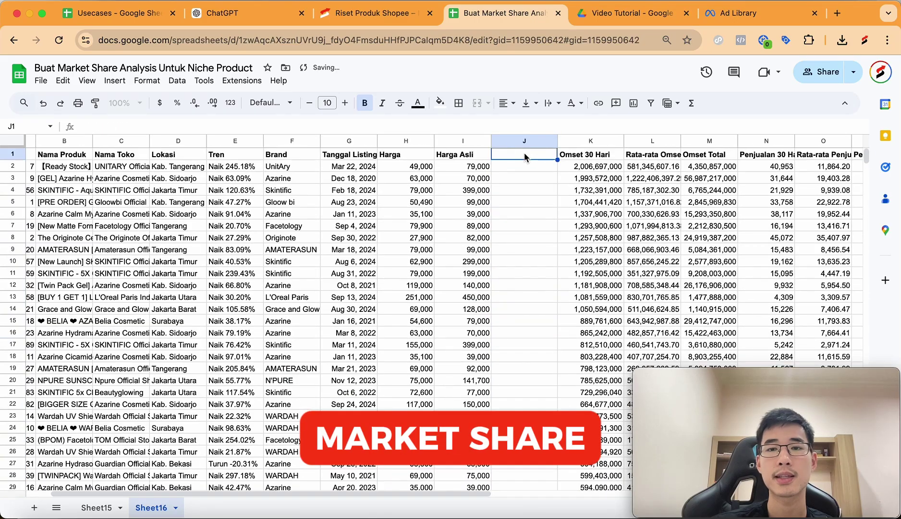
text(Mare)
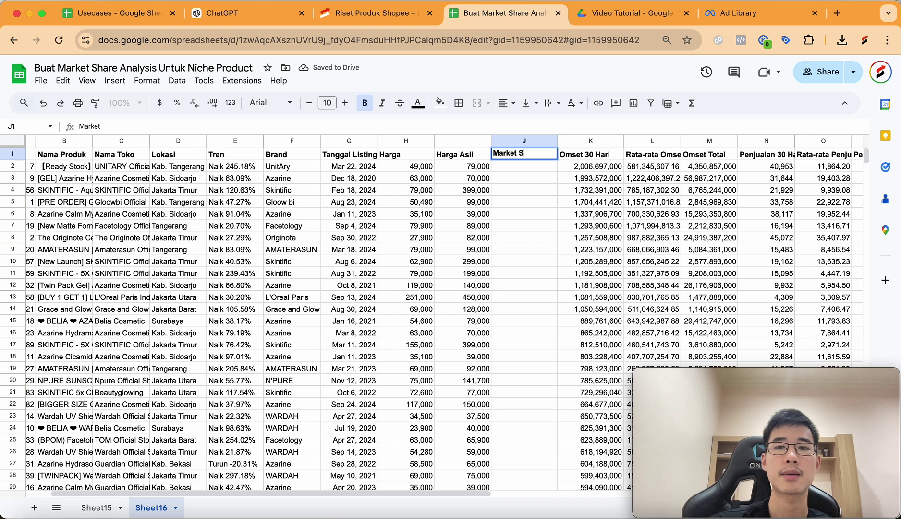
- Calculate the first product's market share in J2 with =K2/K95 and format the cell as a percentage
text(=)
click(604, 171)
text(/)
scroll(596, 223, down, 15)
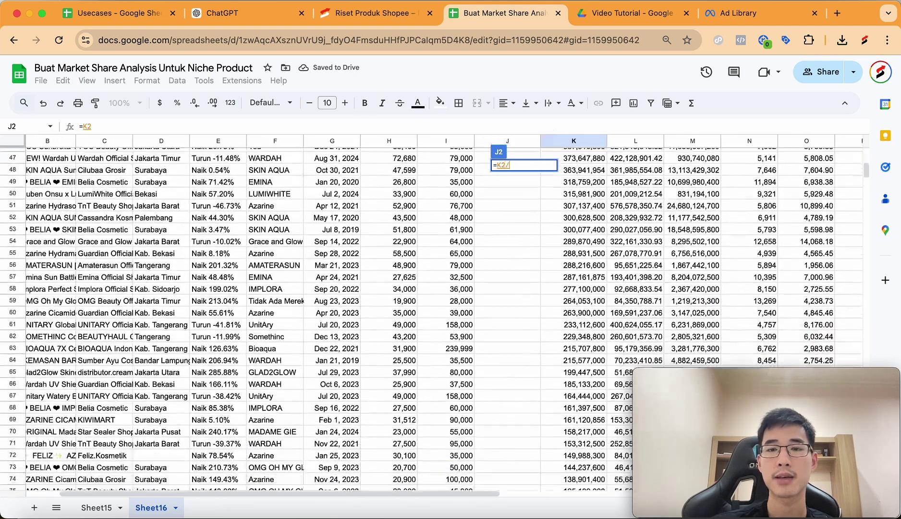
click(569, 361)
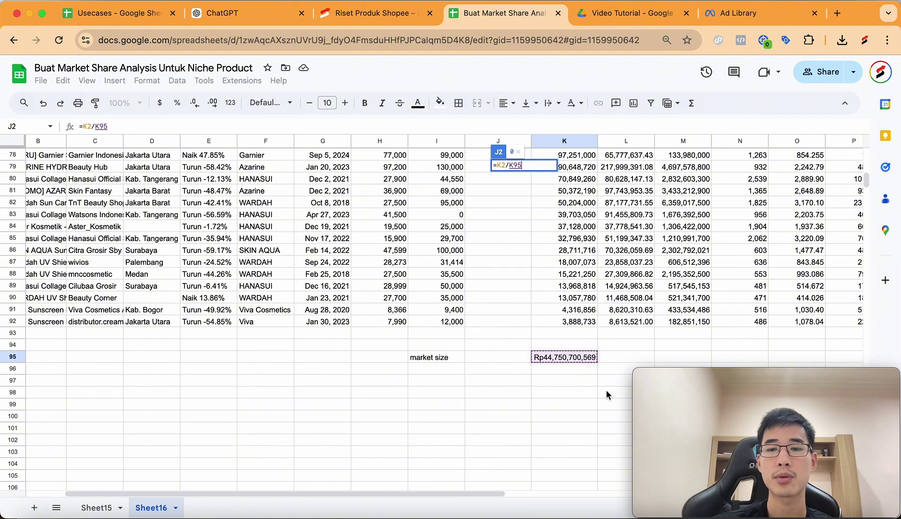
key(Return)
scroll(513, 267, up, 2)
click(523, 168)
click(177, 103)
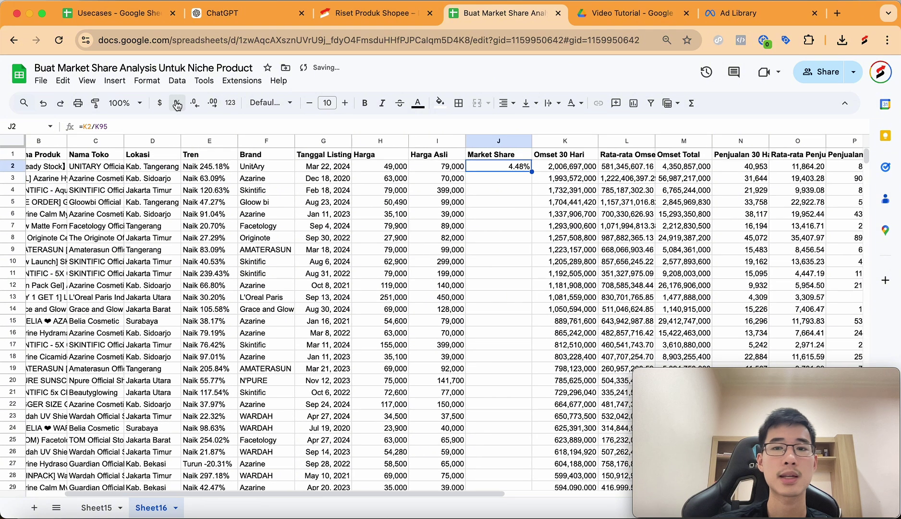
- Try to fill the J2 formula down the Market Share column, and check the formula in J2
click(520, 179)
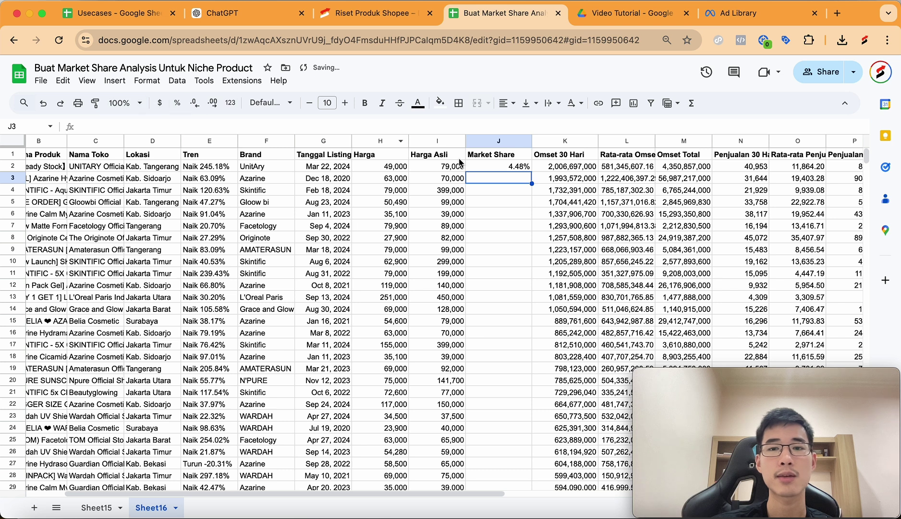
key(Up)
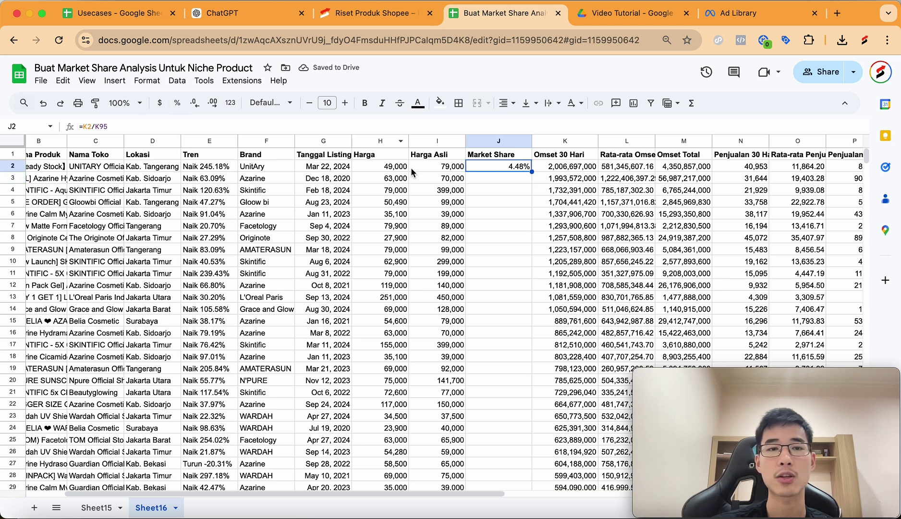
scroll(491, 215, left, 3)
click(179, 170)
click(603, 170)
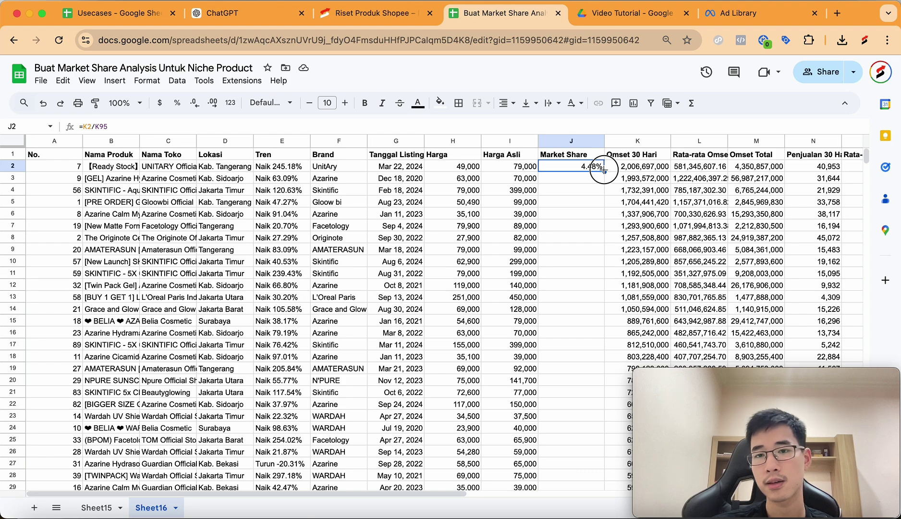
scroll(605, 174, right, 1)
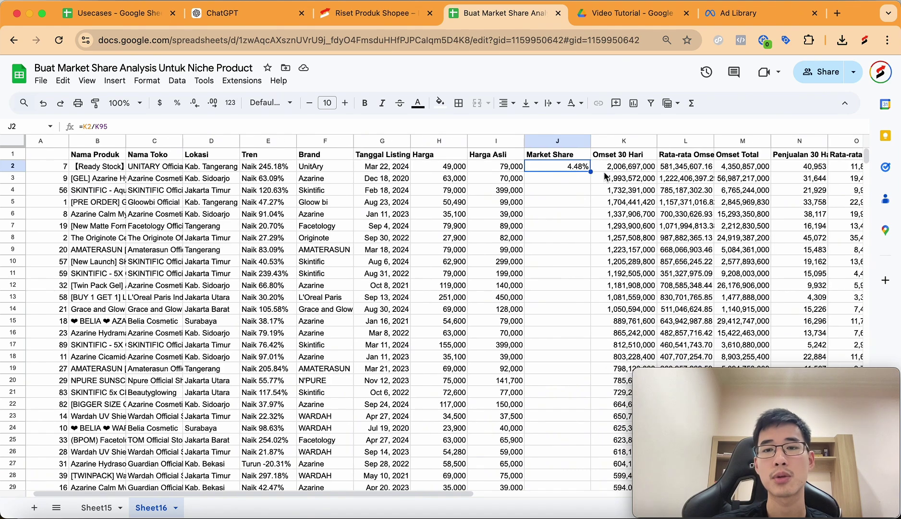
drag(591, 172, 578, 475)
click(571, 166)
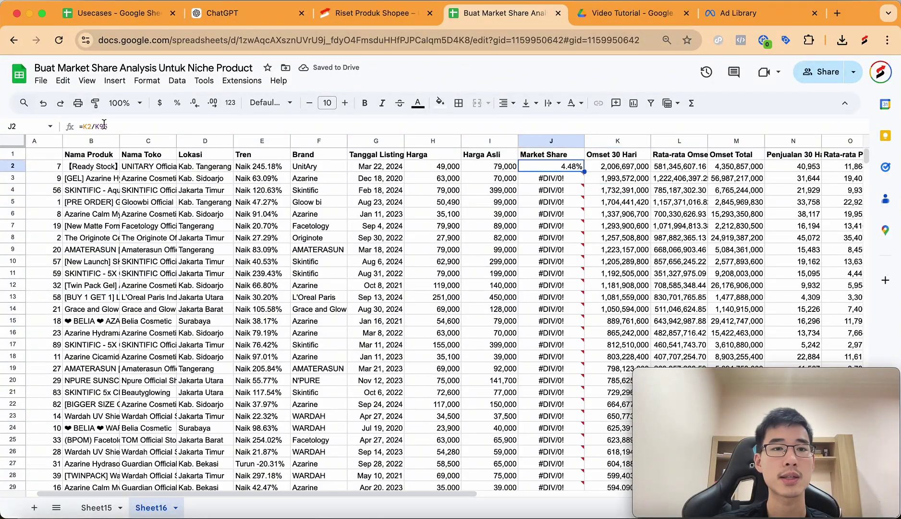
- Copy the market size total from K95 and paste it as values only into K96
scroll(530, 311, down, 20)
scroll(531, 310, right, 3)
click(518, 359)
key(ctrl+c)
right_click(534, 370)
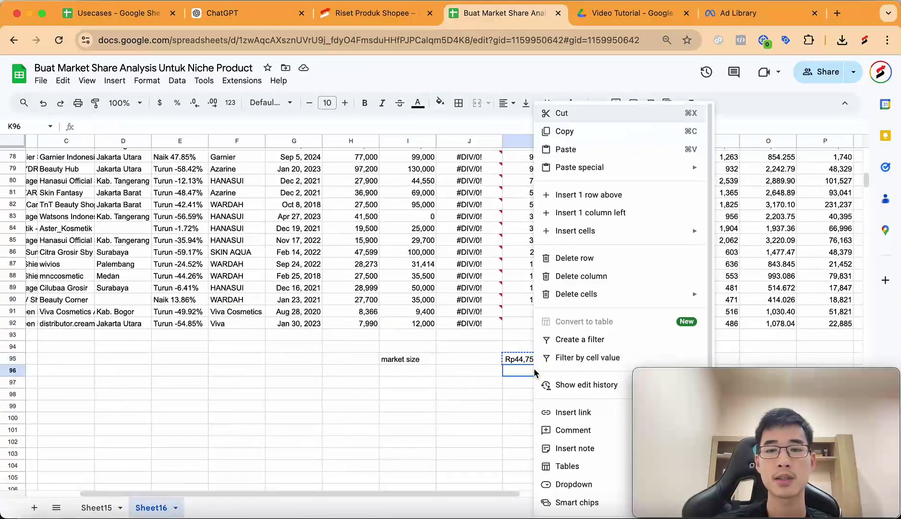
mouse_move(580, 167)
click(735, 166)
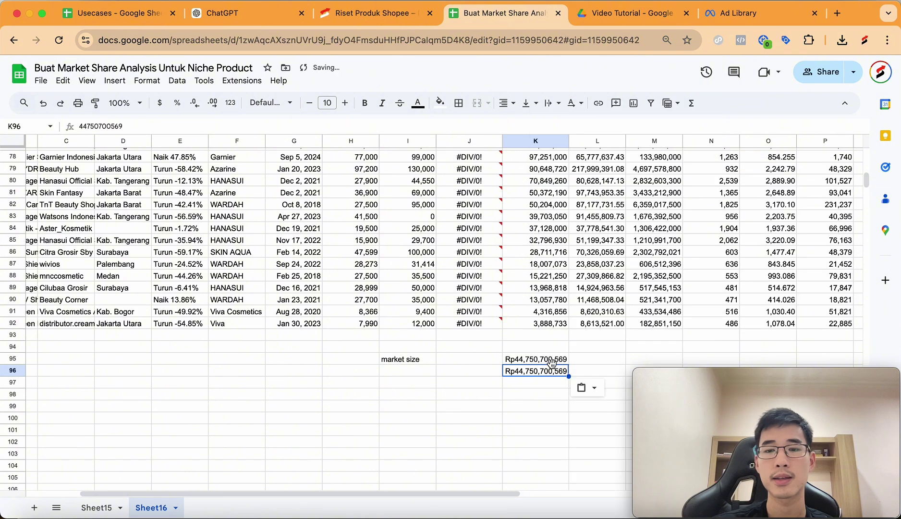
scroll(433, 288, up, 20)
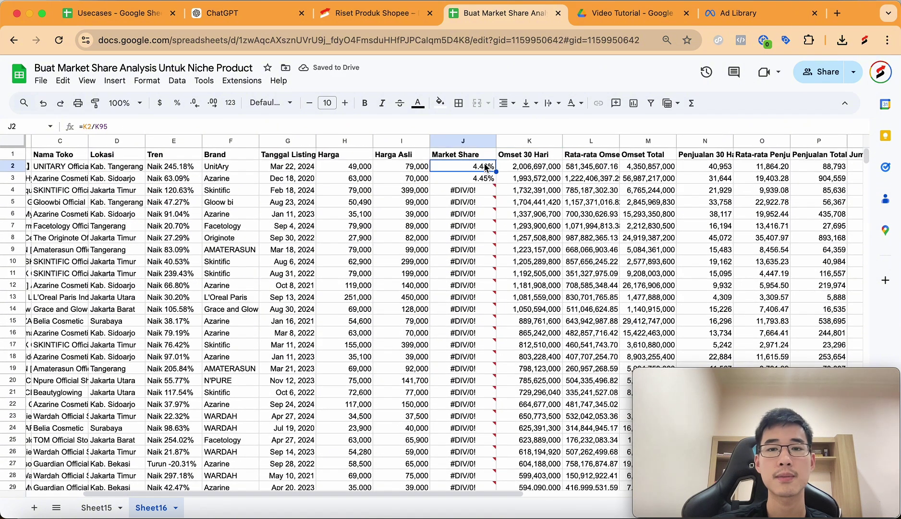
- Edit the formula in J2 to divide by the fixed market size and refill it down the Market Share column
double_click(463, 165)
key(Tab)
click(491, 160)
click(490, 167)
double_click(495, 171)
- Review the Market Share percentages from the first product to the last and check the market size formula in K95
scroll(529, 298, down, 20)
click(528, 320)
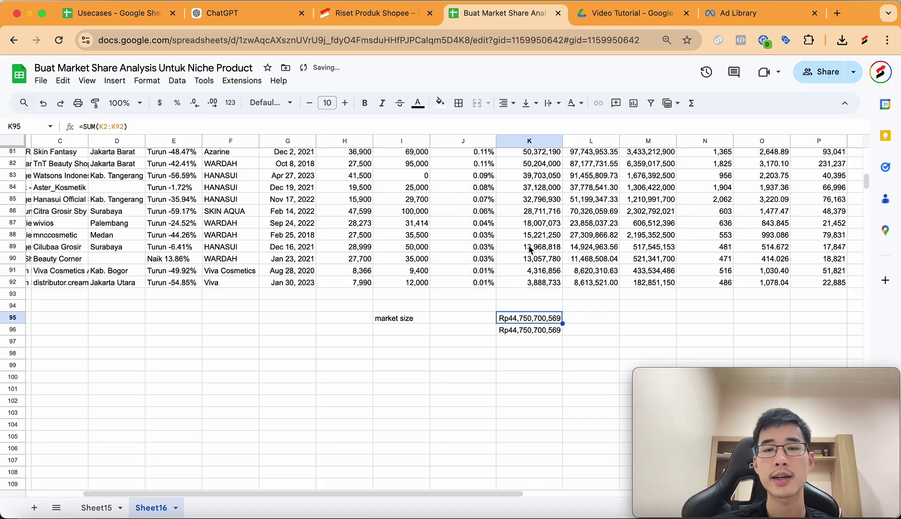
scroll(528, 288, up, 20)
scroll(531, 249, down, 8)
scroll(530, 248, up, 8)
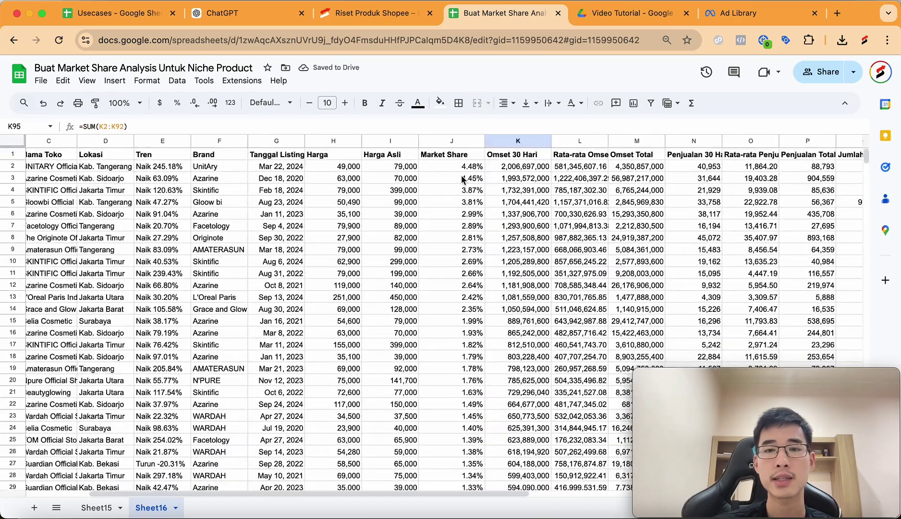
scroll(490, 326, down, 20)
scroll(490, 326, down, 5)
scroll(489, 316, up, 8)
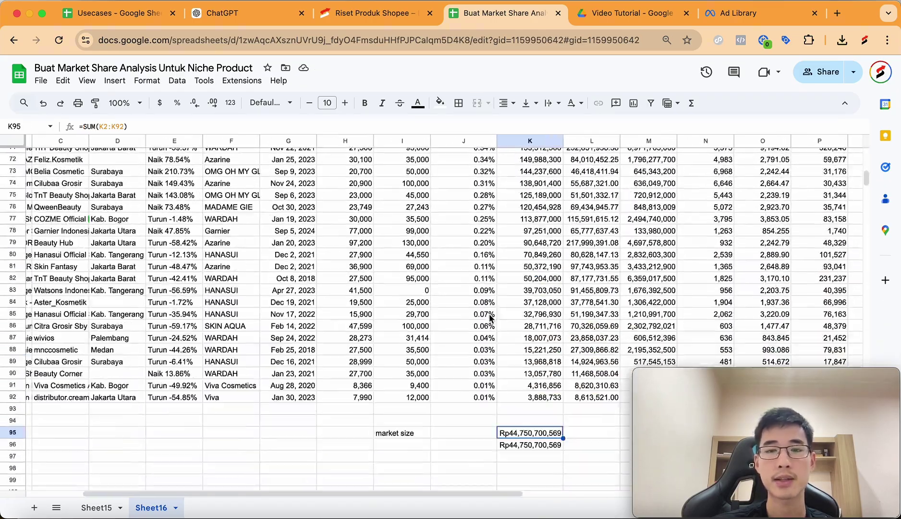
- Total the Market Share column in cell J95 with =SUM(J2:J92)
click(473, 446)
scroll(474, 432, down, 5)
text(=sum(J2:J92))
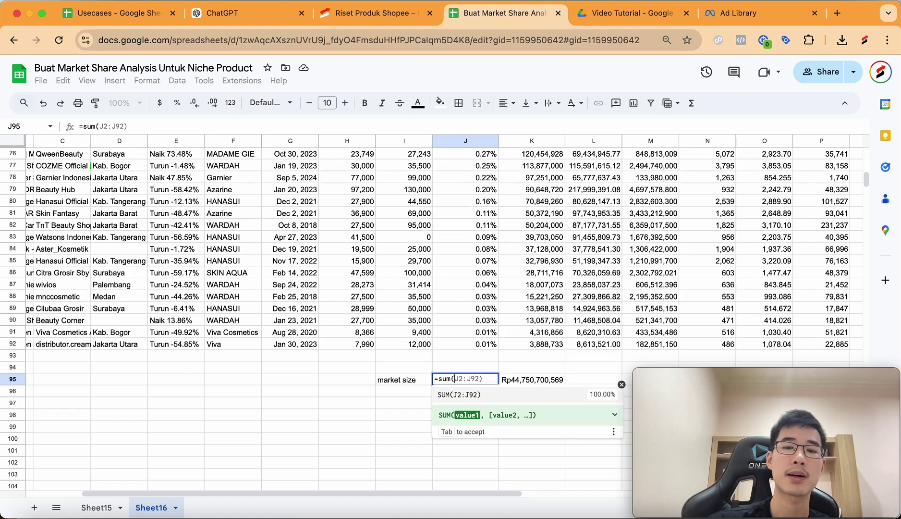
key(Return)
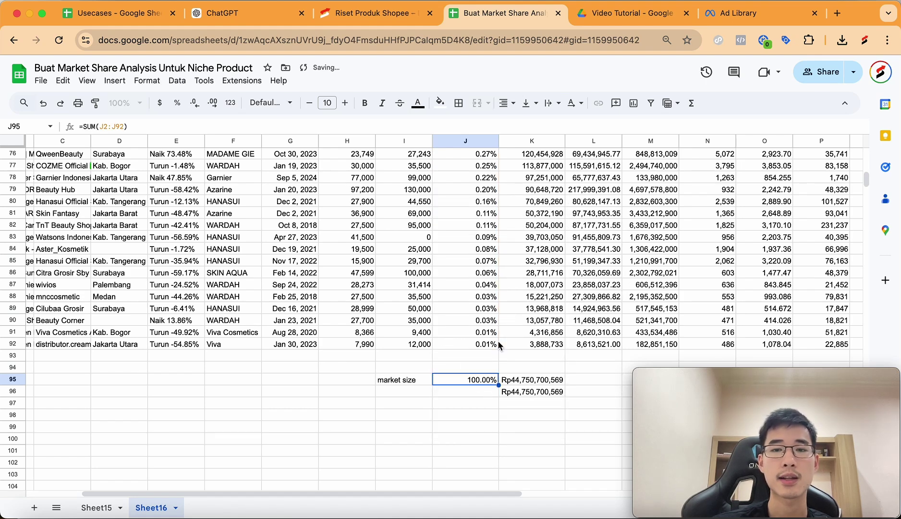
scroll(491, 275, up, 15)
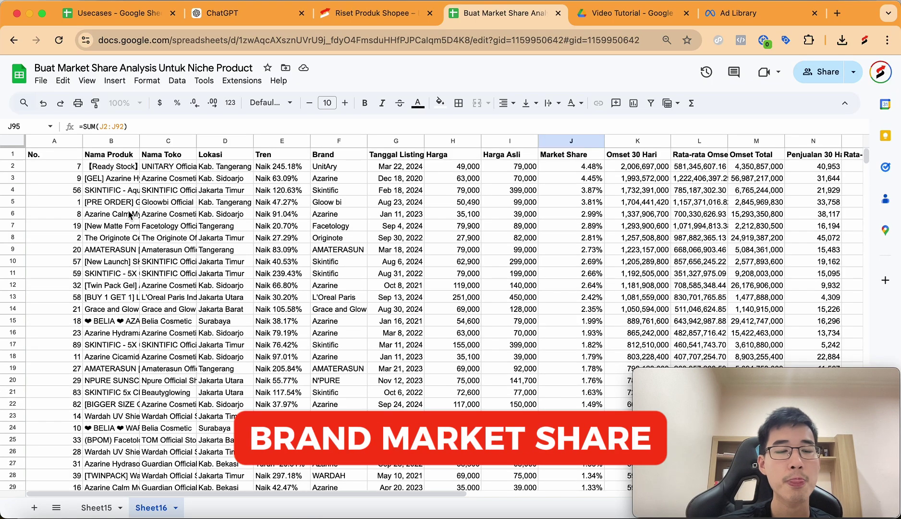
click(127, 193)
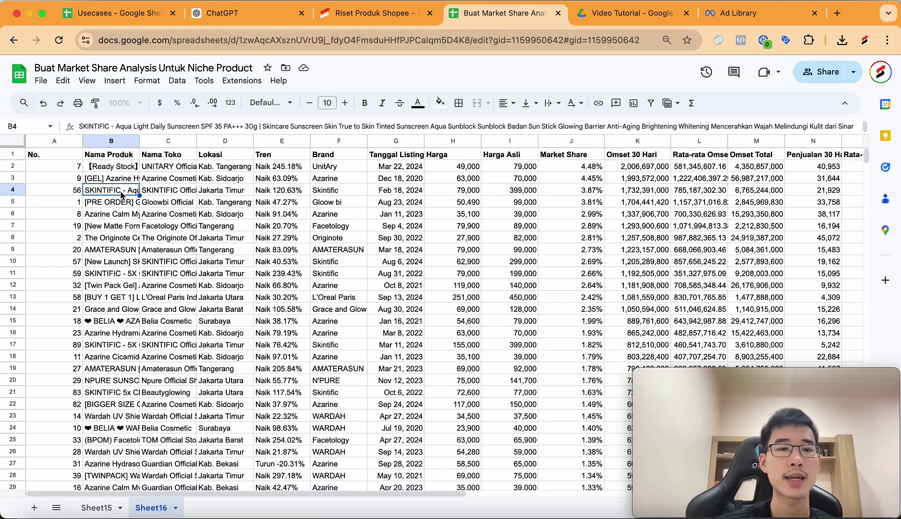
click(132, 274)
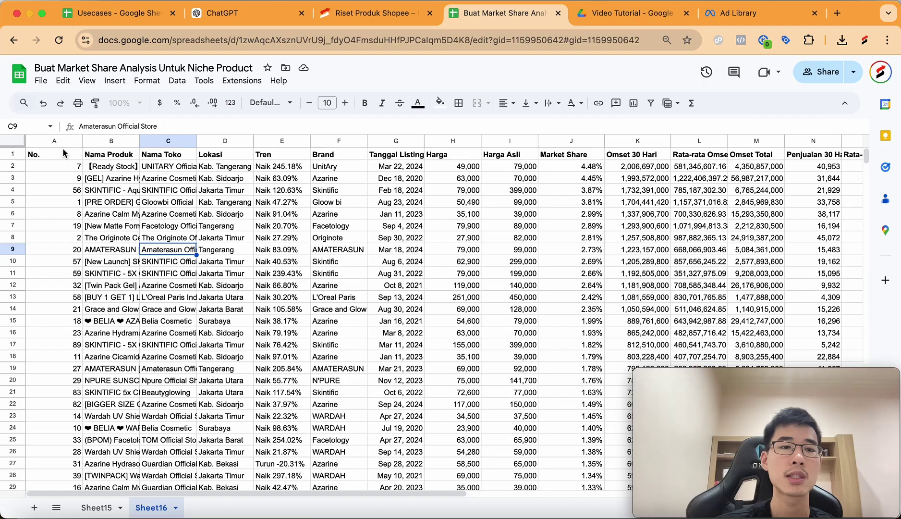
- Select the whole product table A1:AA92 and create a pivot table from it on a new sheet
click(81, 158)
key(super+a)
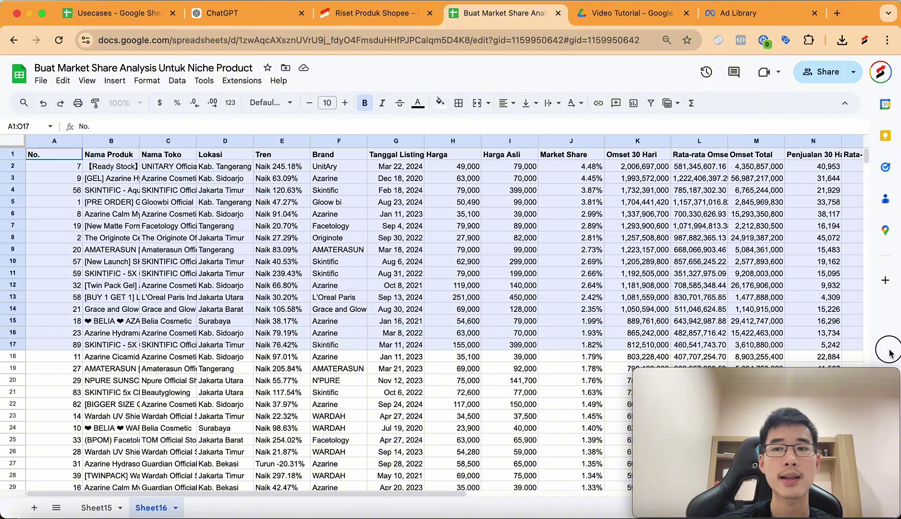
scroll(432, 312, down, 10)
scroll(433, 312, right, 2)
drag(692, 495, 891, 241)
scroll(657, 212, up, 20)
scroll(657, 212, left, 5)
scroll(657, 212, up, 2)
scroll(657, 212, left, 5)
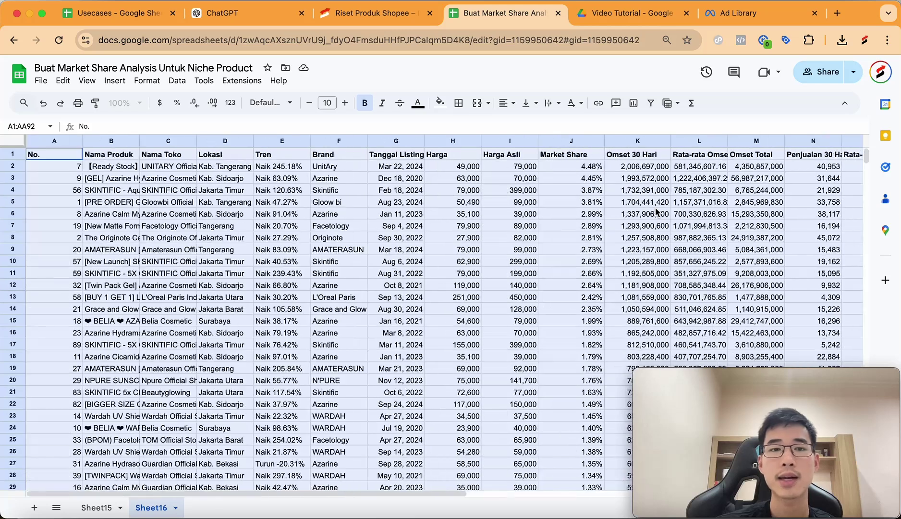
click(115, 81)
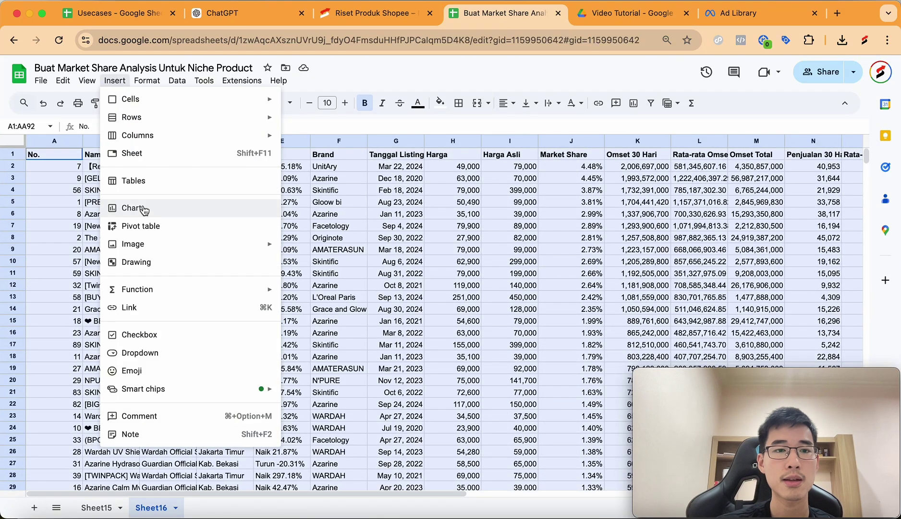
click(149, 226)
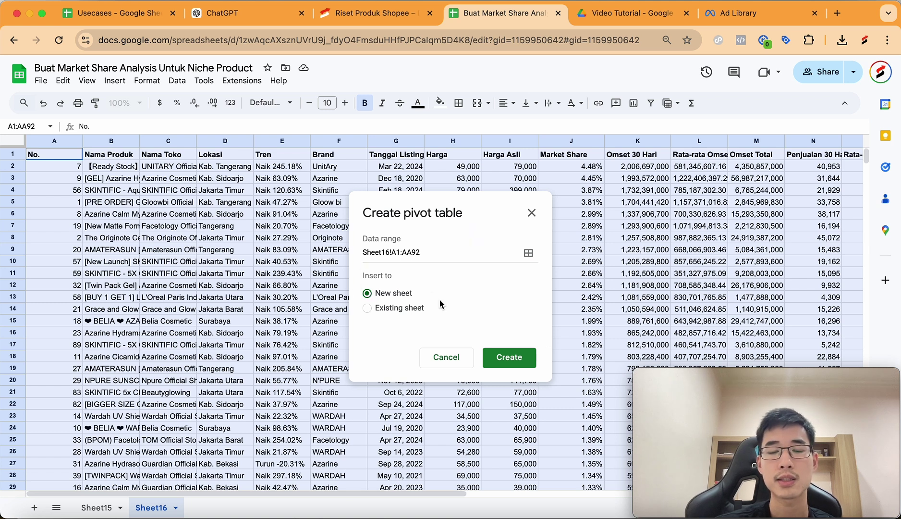
click(507, 358)
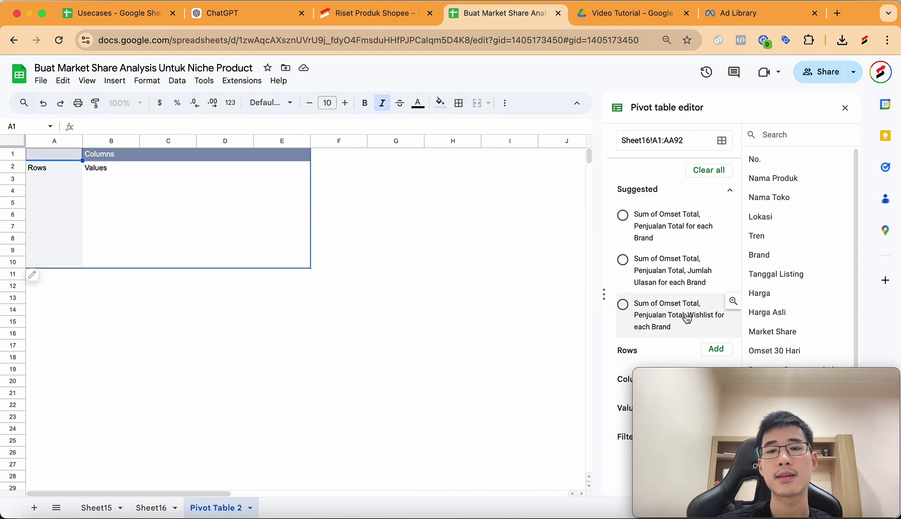
- Add the Nama Toko field to the pivot table's rows
click(696, 376)
drag(697, 377, 719, 402)
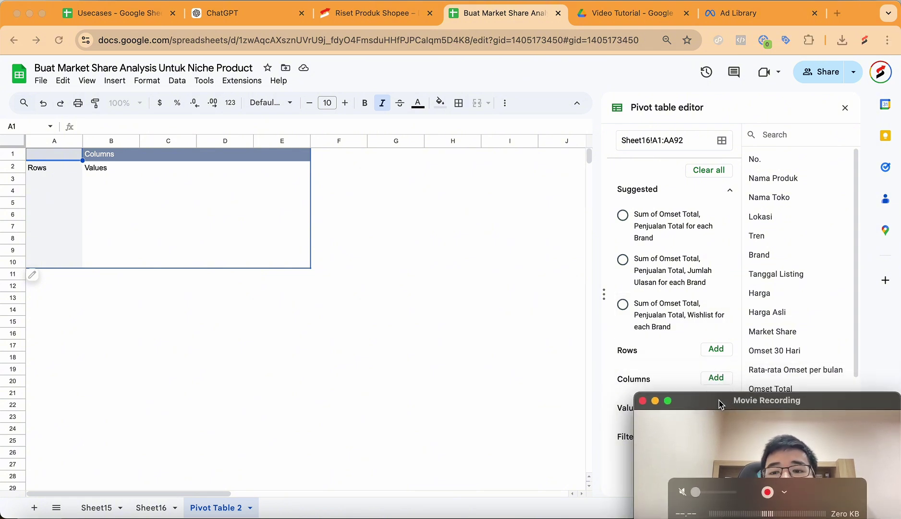
drag(765, 204, 639, 369)
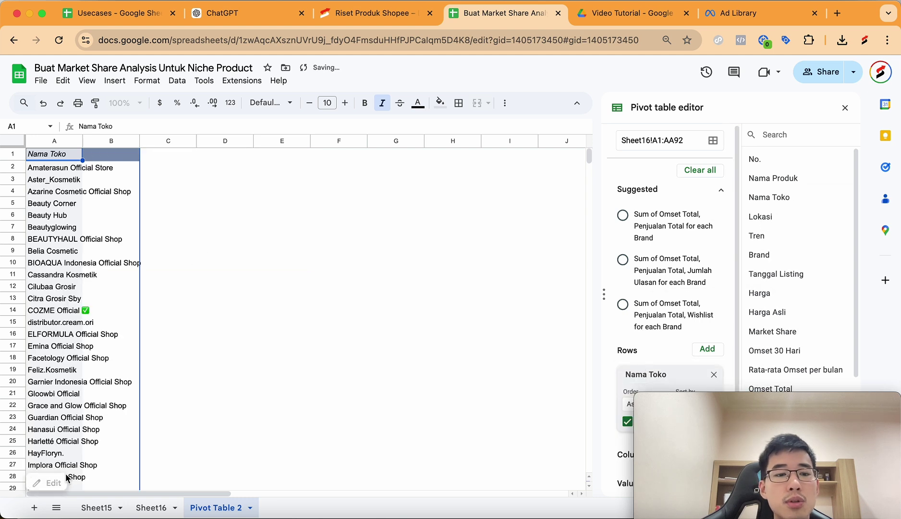
- Add Market Share to the pivot table's values as a SUM and fit column B's width to its heading
scroll(720, 297, down, 2)
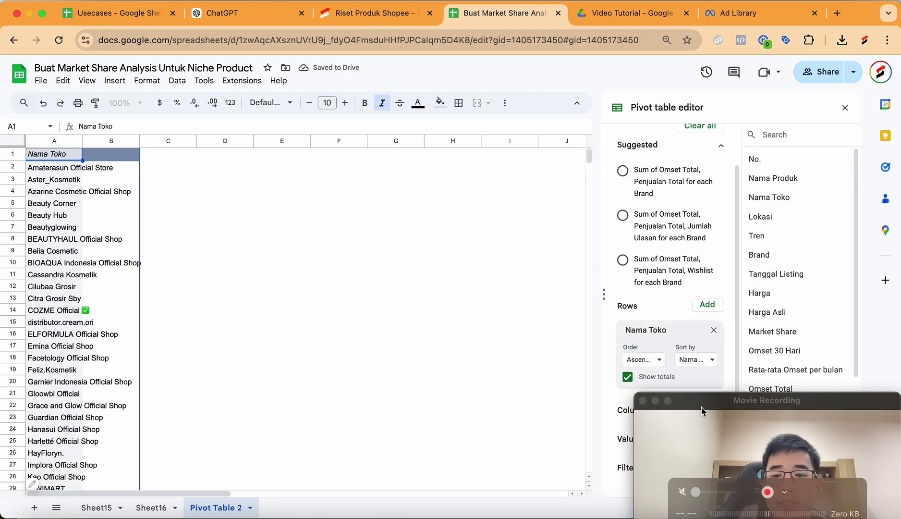
drag(701, 407, 709, 398)
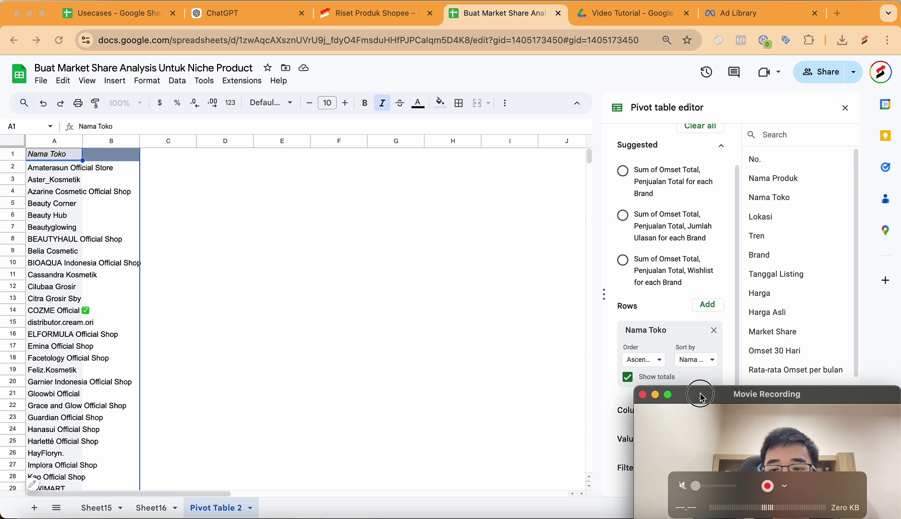
scroll(776, 270, down, 3)
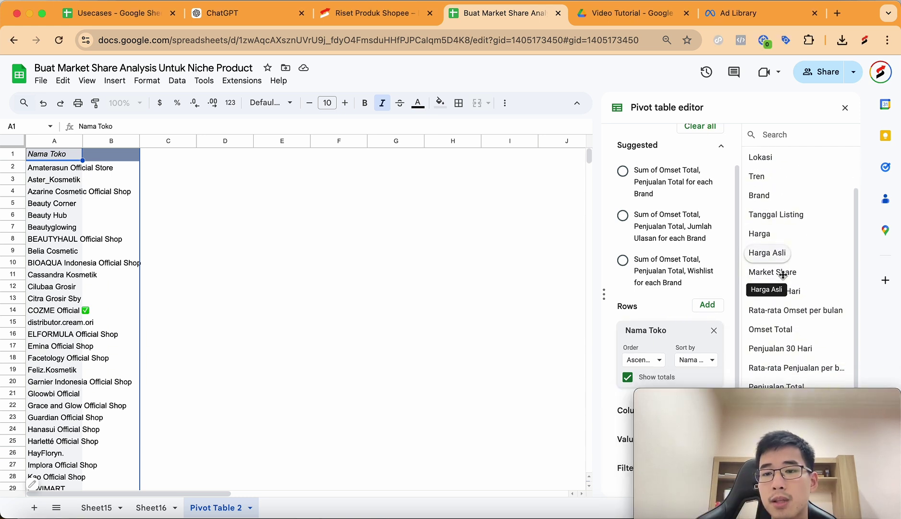
drag(769, 271, 625, 459)
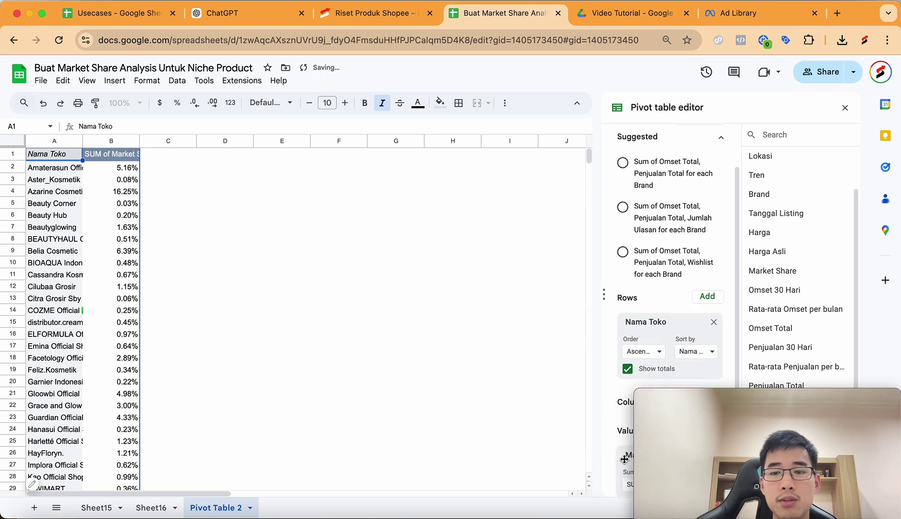
double_click(139, 141)
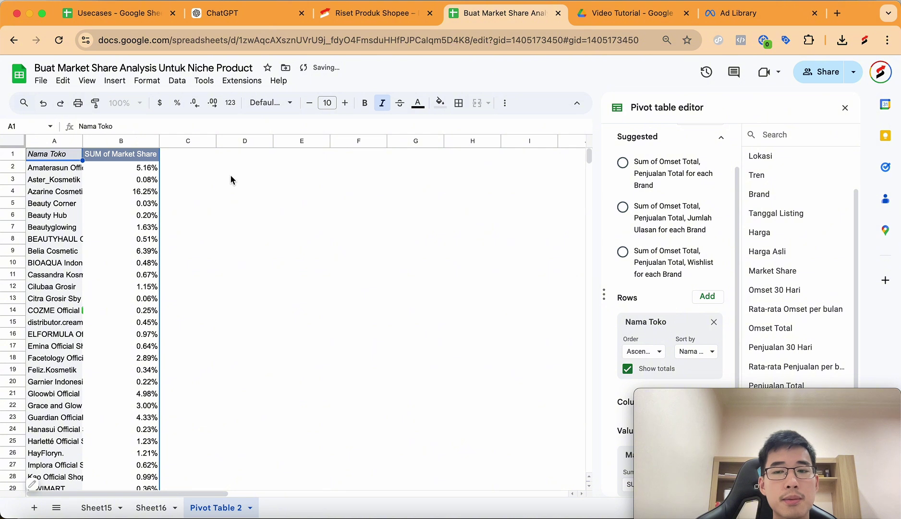
- Add Omset 30 Hari to the pivot table's values as a SUM and place it after Market Share, widening the pivot table editor
drag(773, 293, 611, 426)
drag(602, 285, 498, 288)
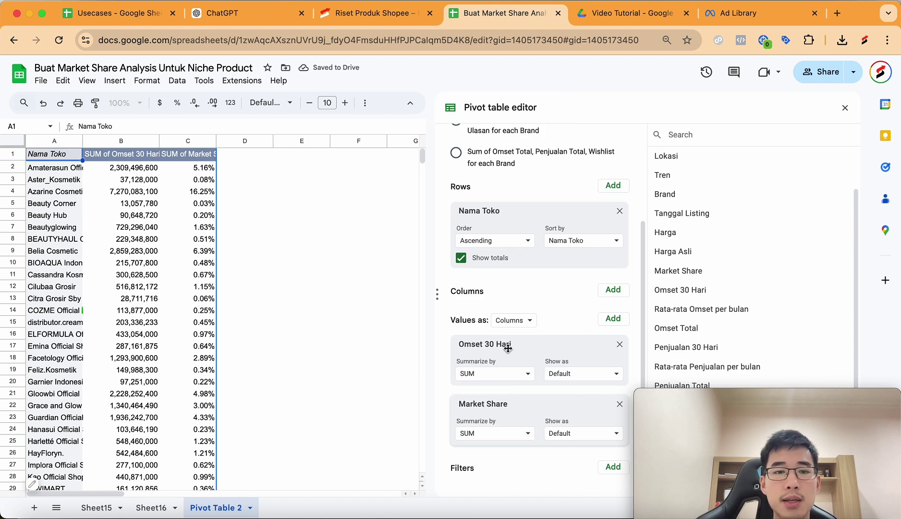
drag(478, 404, 480, 385)
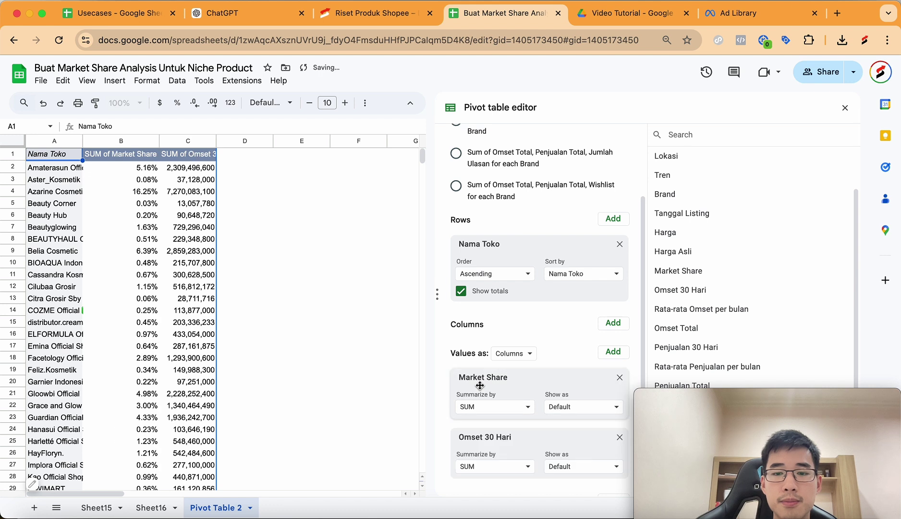
- Fit column A's width to the full store names in the pivot table
click(286, 308)
click(183, 172)
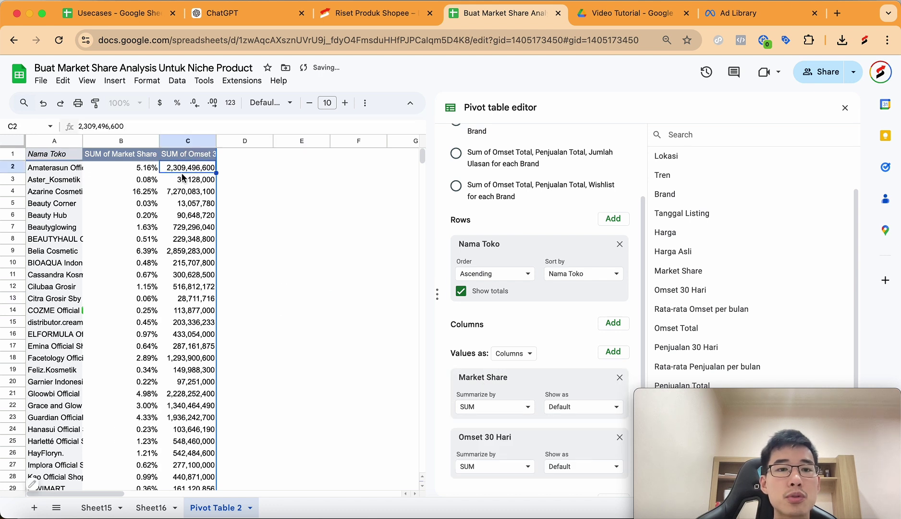
double_click(83, 141)
click(337, 238)
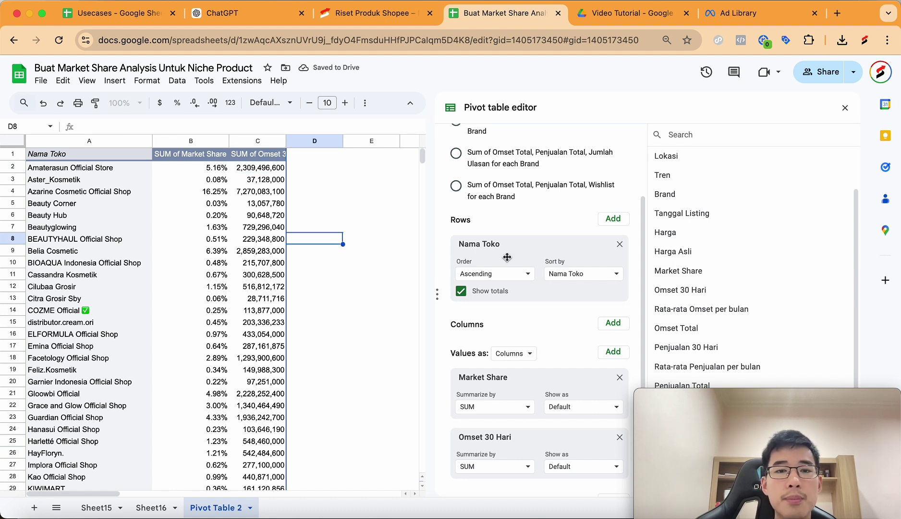
- Add Nama Produk to the pivot table's rows above Nama Toko and fit column A's width to the product names
scroll(680, 255, up, 3)
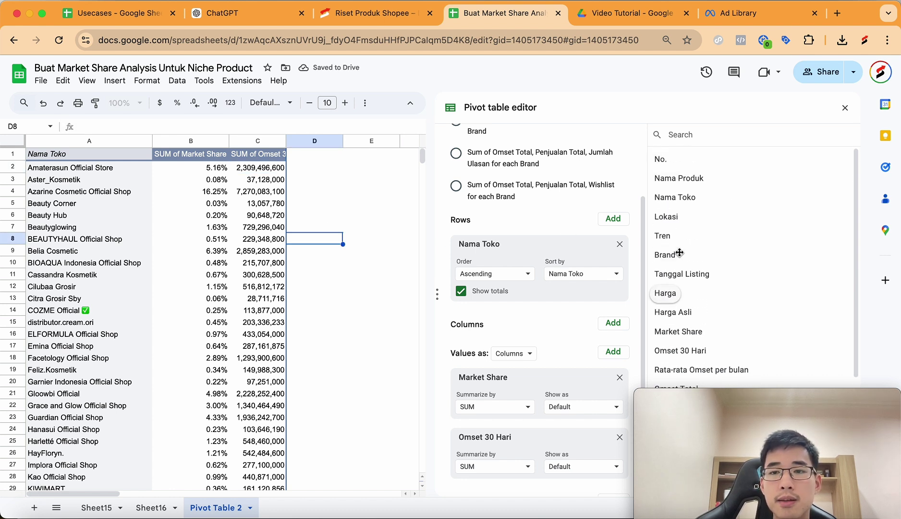
drag(674, 181, 503, 244)
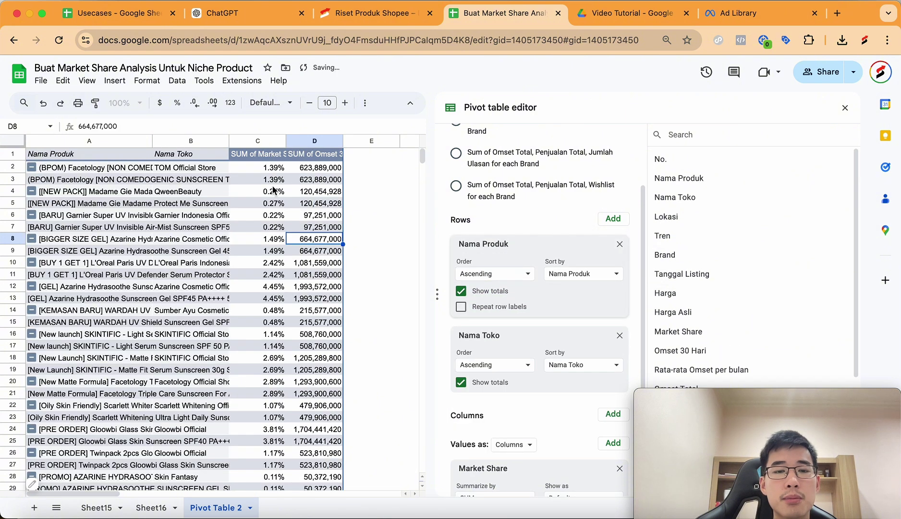
double_click(151, 141)
scroll(313, 221, right, 10)
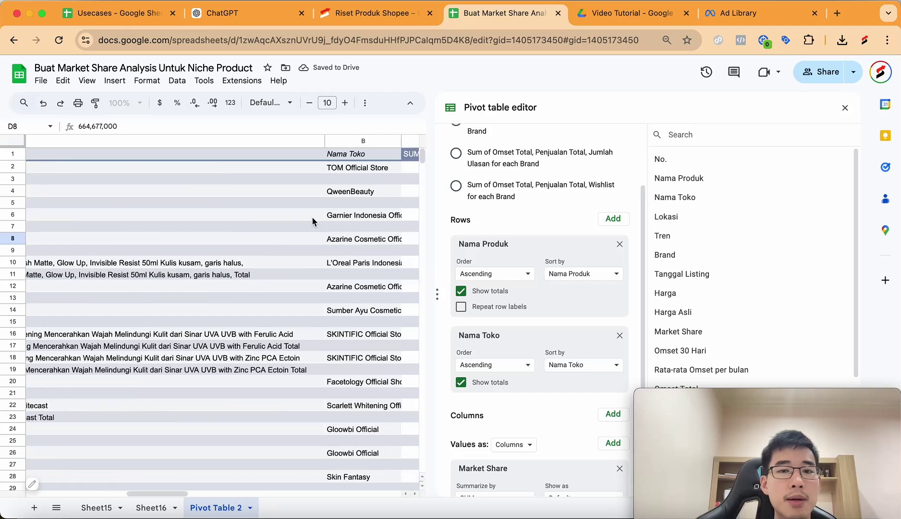
scroll(312, 219, right, 5)
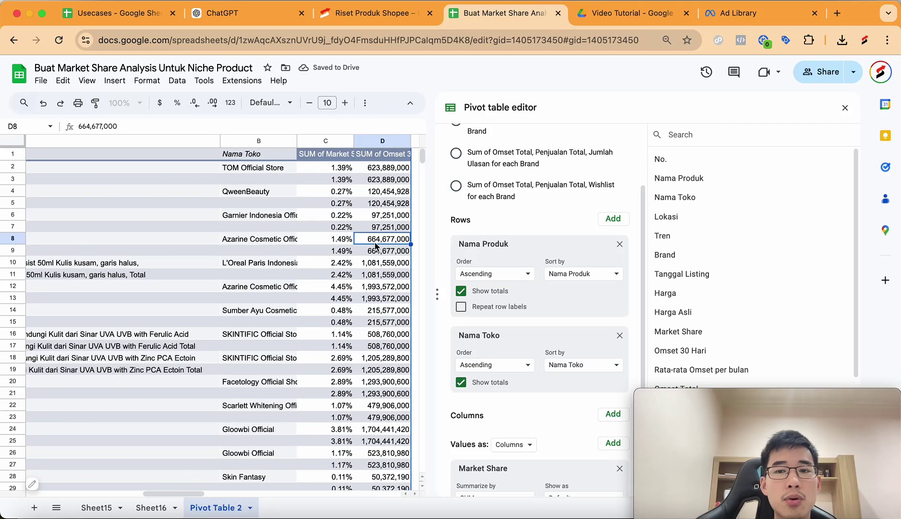
scroll(308, 296, left, 15)
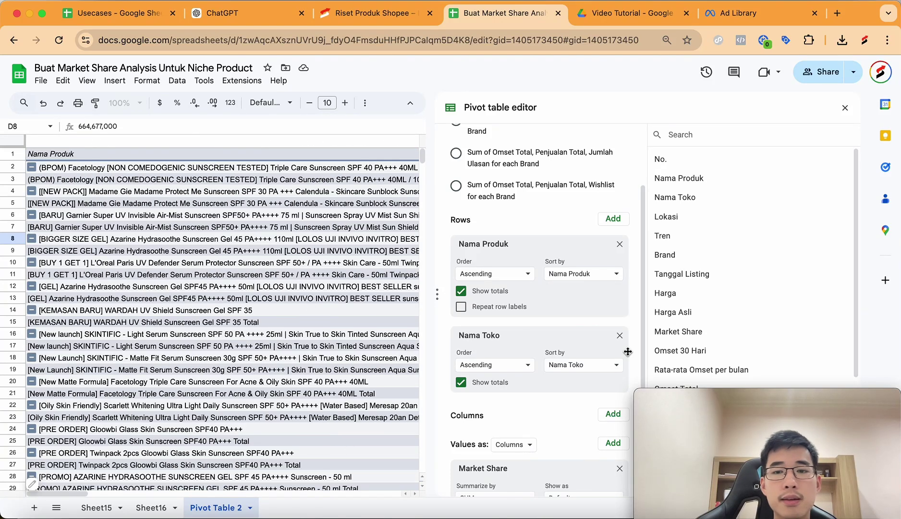